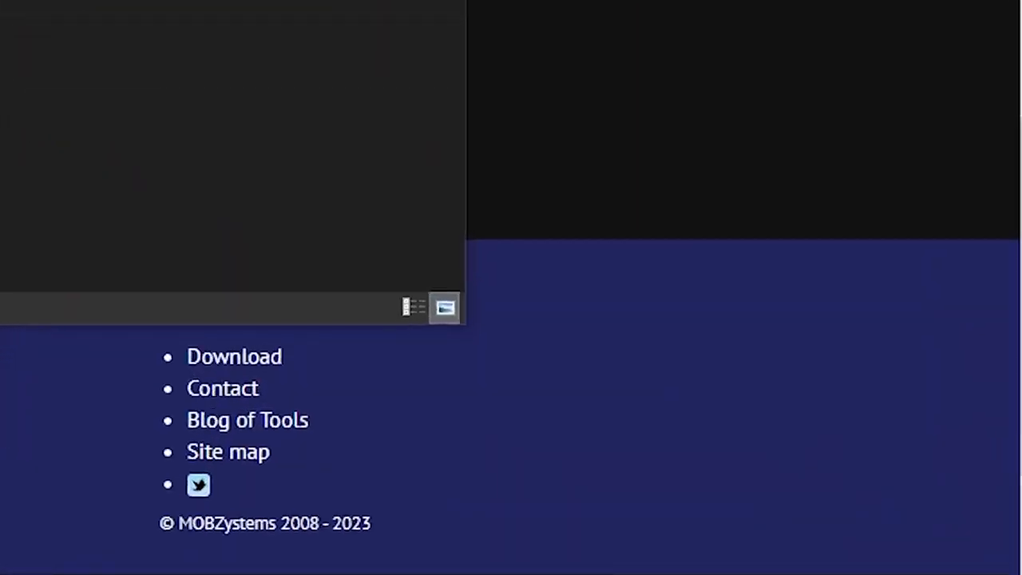
Step: Open the See Through Windows options and preview the current transparency level on the options window
right_click(719, 559)
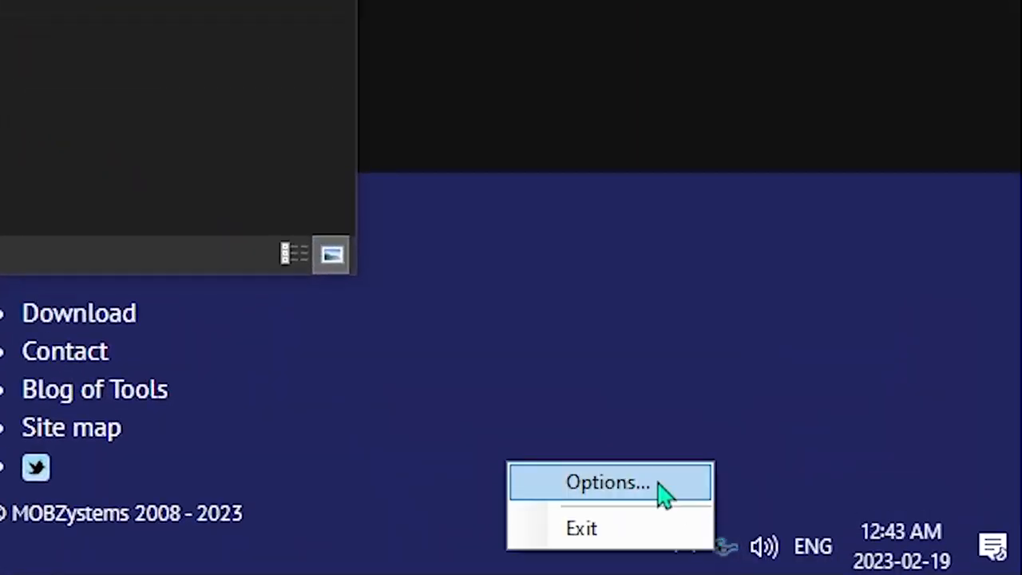
left_click(662, 492)
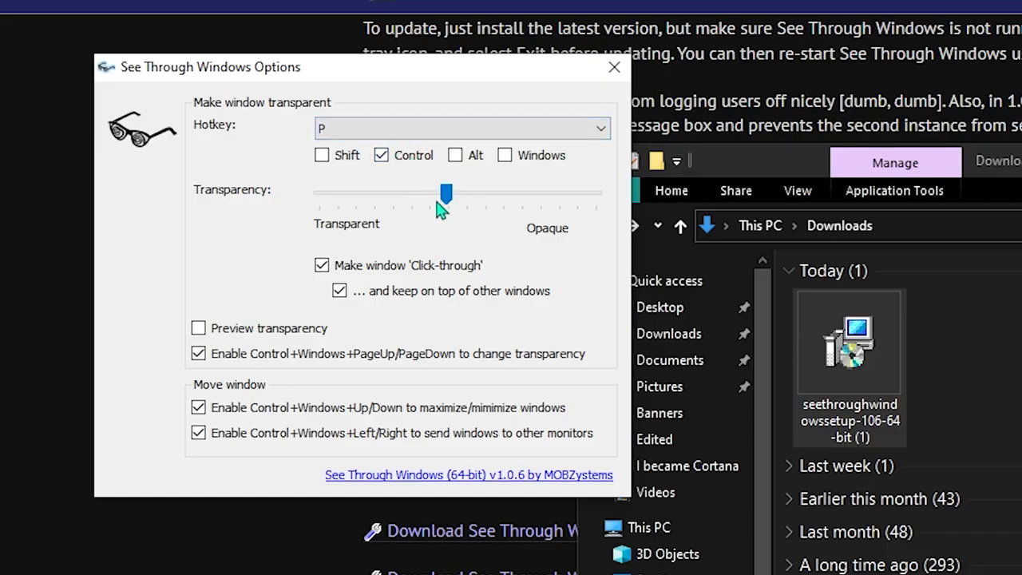
left_click(198, 329)
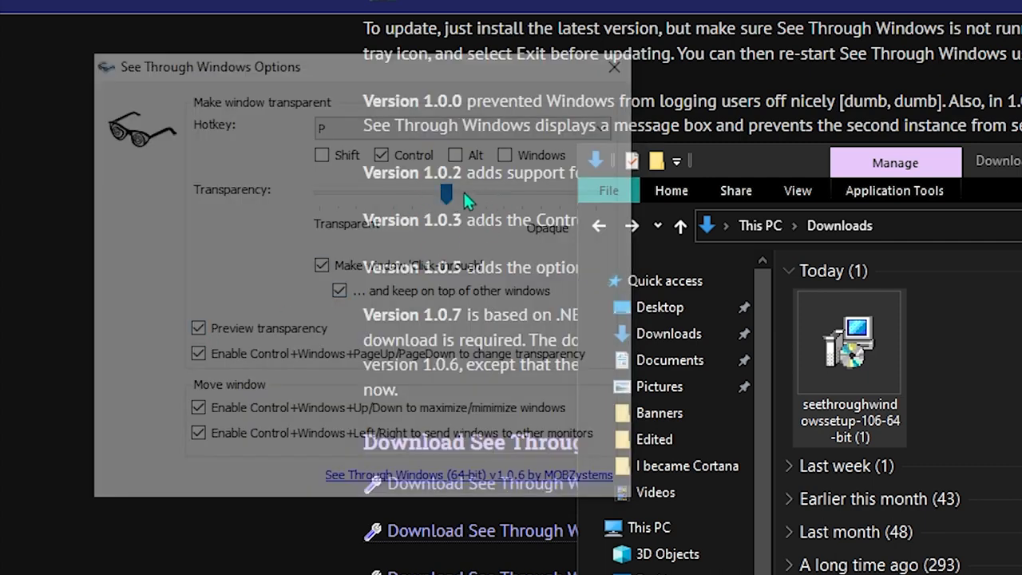
left_click(198, 329)
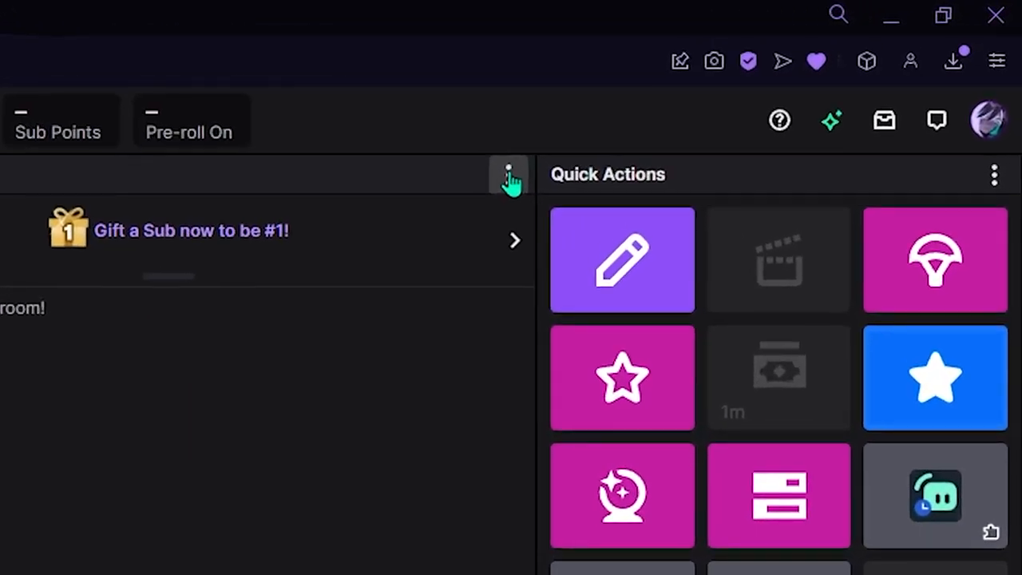
Step: Pop out the Twitch stream manager chat into its own window and select that window's web address
left_click(509, 178)
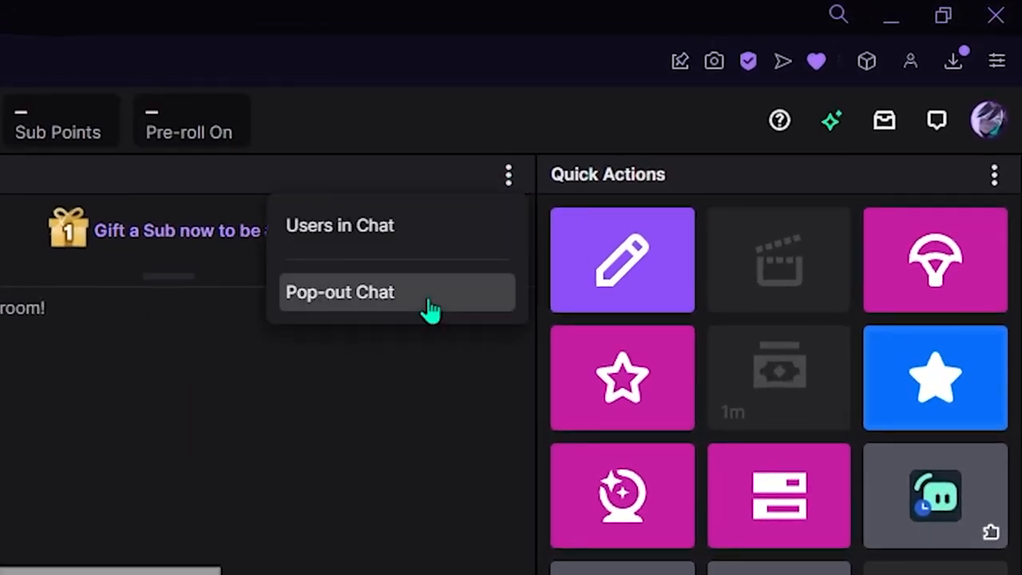
left_click(431, 311)
left_click(251, 85)
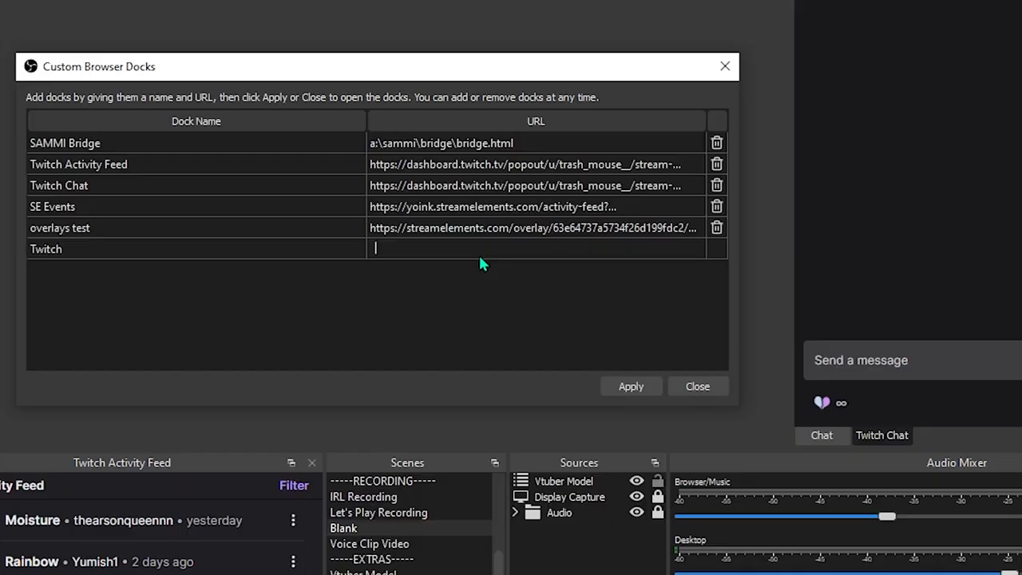
Step: Enter the chat pop-out address as the Twitch dock's URL in OBS, apply it, and reposition the floating chat dock
type("https://dashboard.twitch.tv/popout/u/trash_mouse__/stream-manager/chat?uuid=127a473853f5c7d4daa8b9ba430bb748")
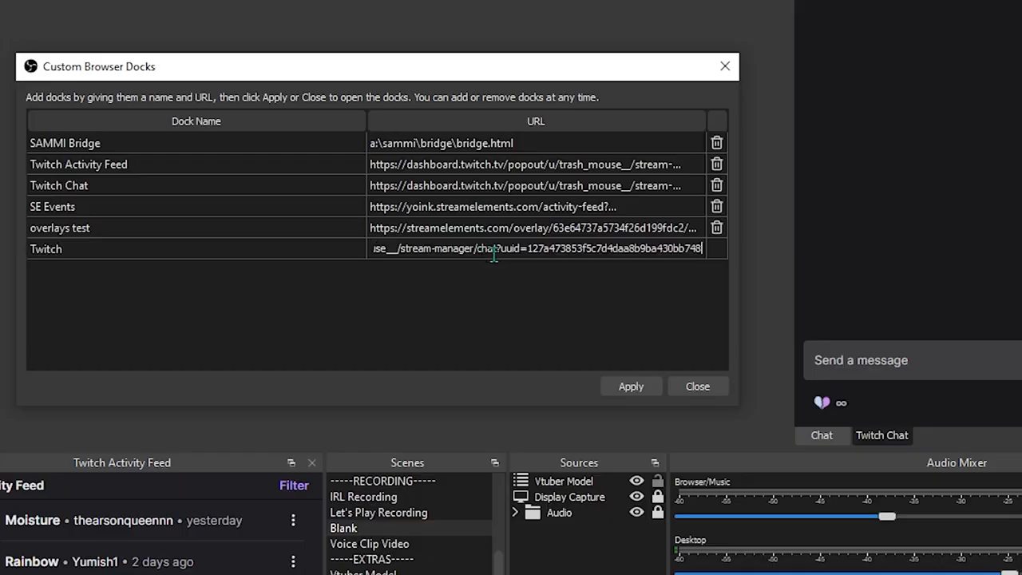
left_click(630, 387)
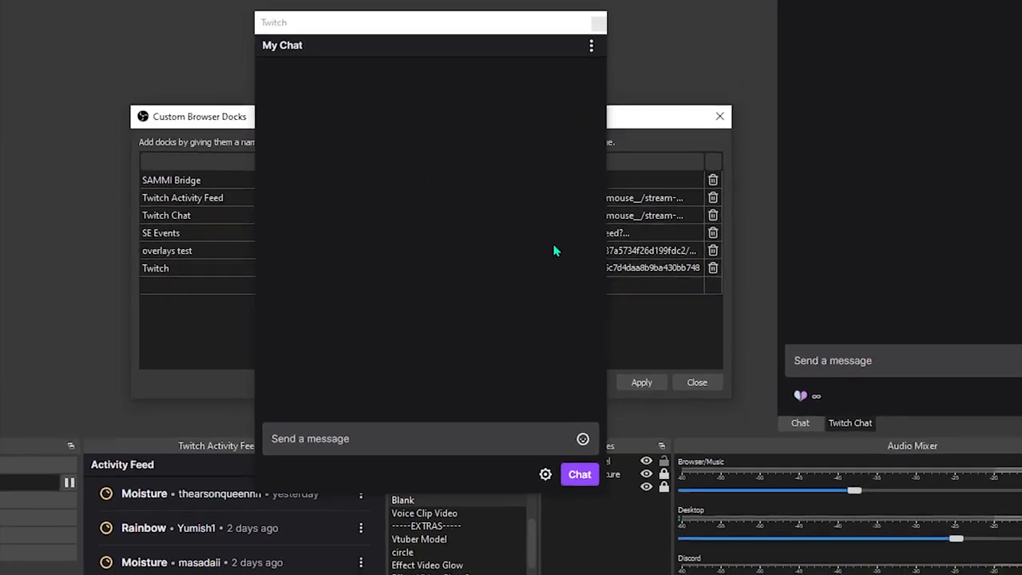
left_click_drag(436, 22, 191, 14)
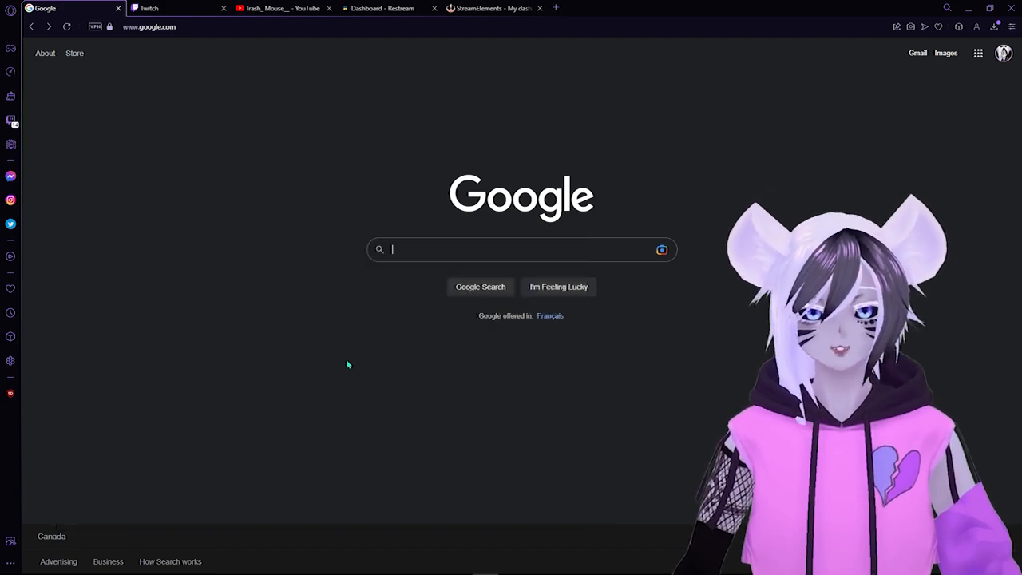
Step: Search Google for "see through windows" and open the MOBZystems See Through Windows page
left_click(444, 250)
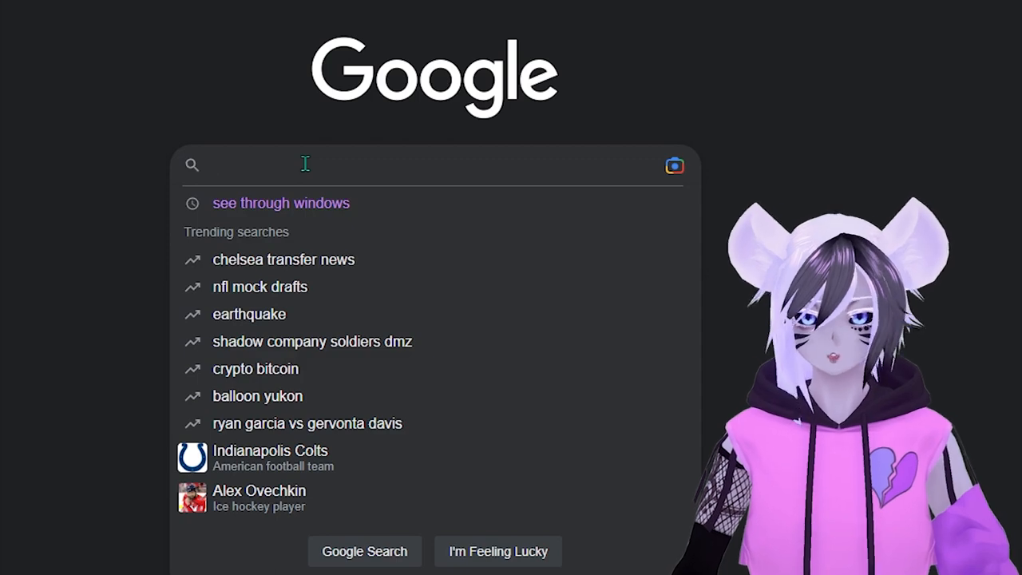
type("see through windows")
key("Return")
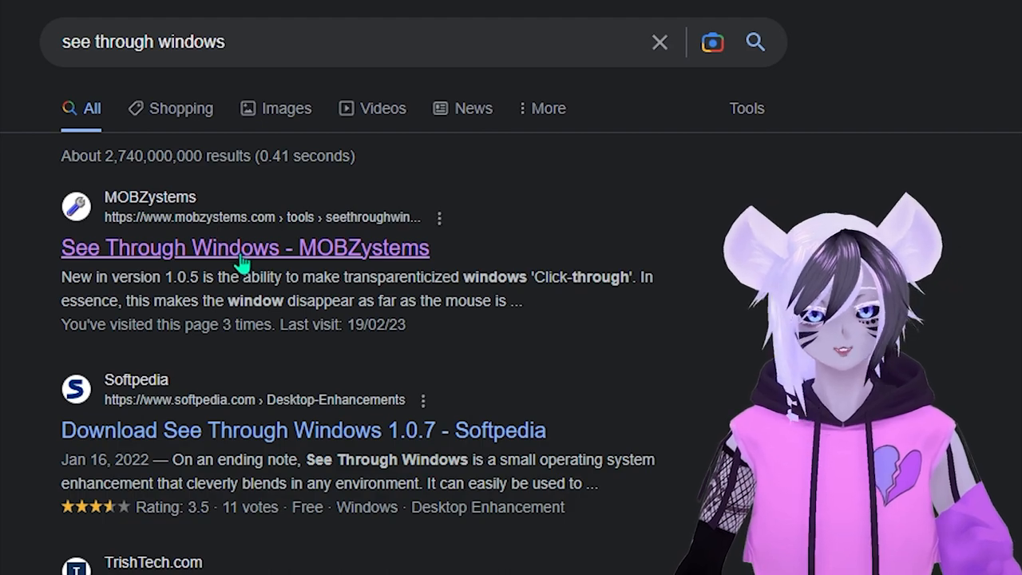
left_click(242, 249)
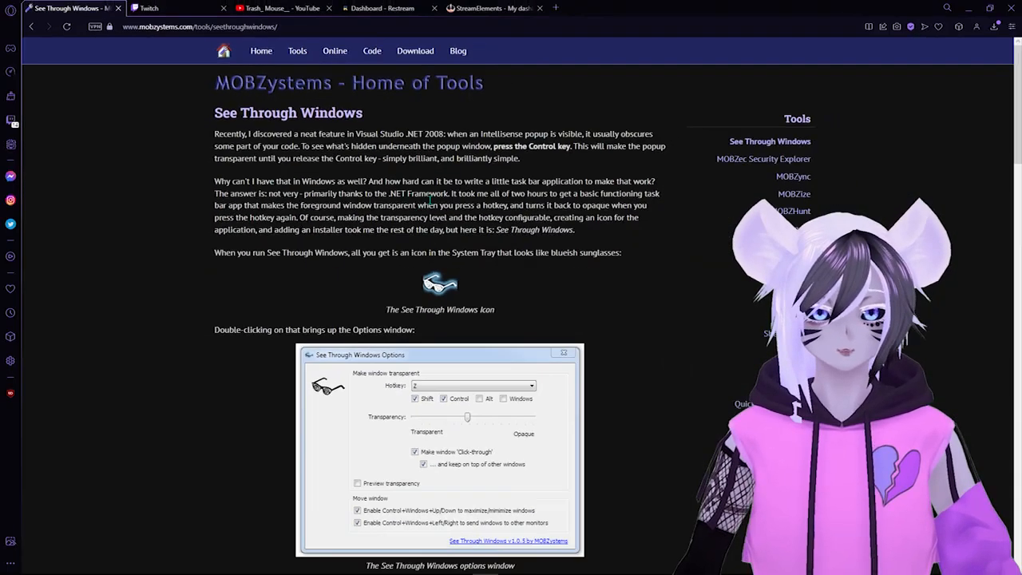
Step: Download See Through Windows 1.0.6 (MSI, 64-bit) and run the installer from the Downloads folder
scroll(525, 296, "down", 15)
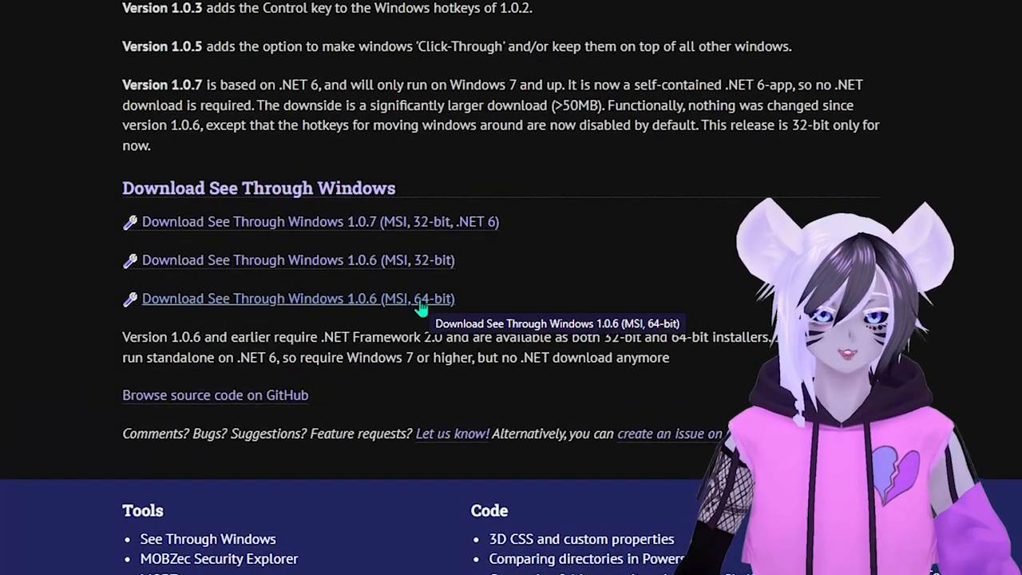
left_click(420, 305)
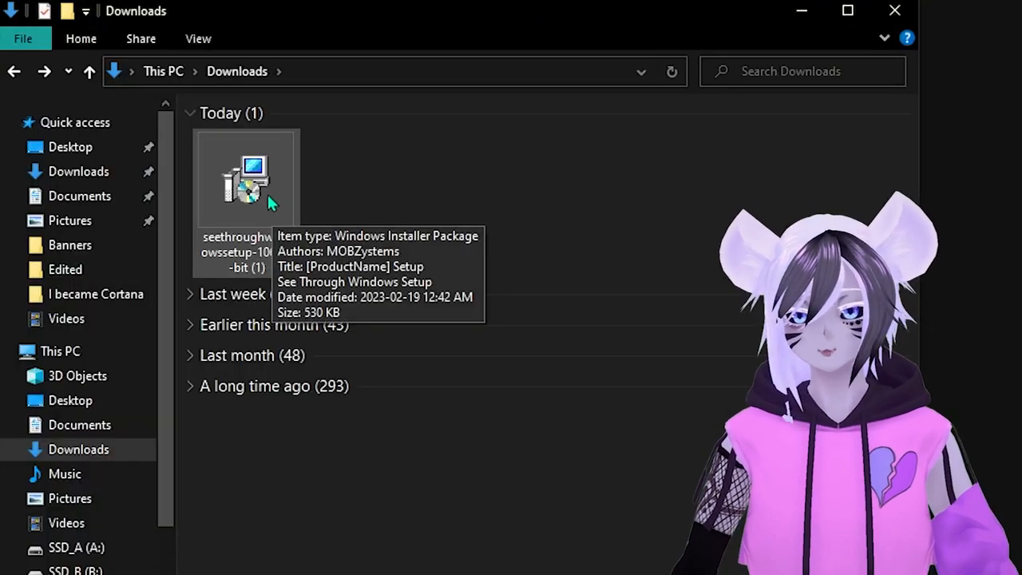
double_click(267, 194)
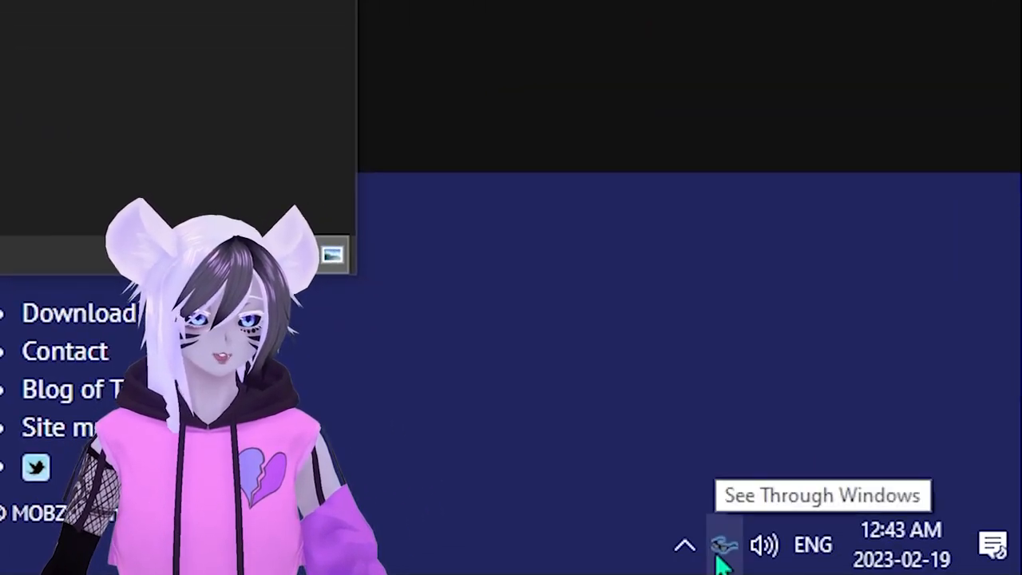
Step: Open the See Through Windows options from the system tray and try out the transparency slider with the transparency preview
right_click(721, 551)
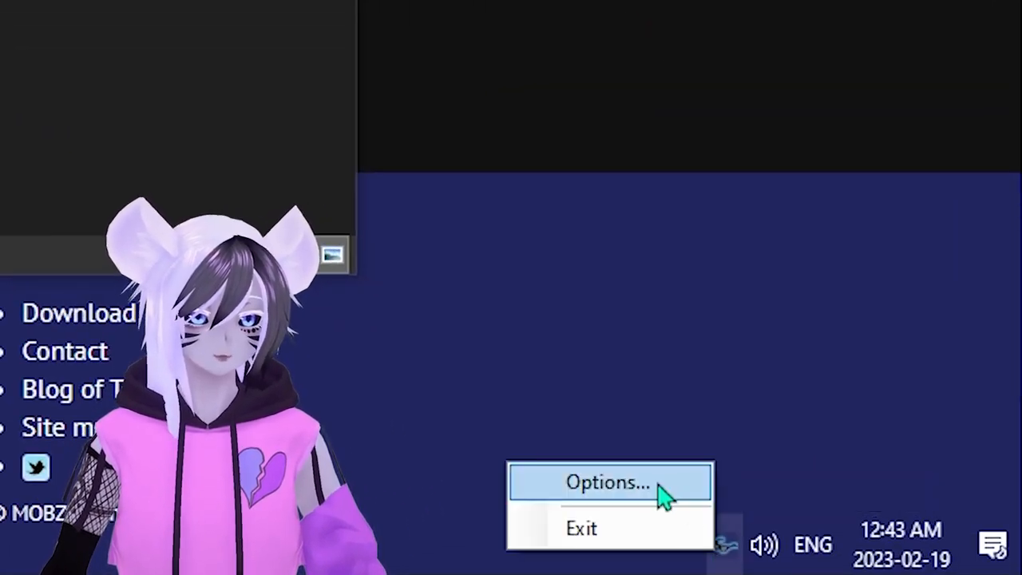
left_click(660, 487)
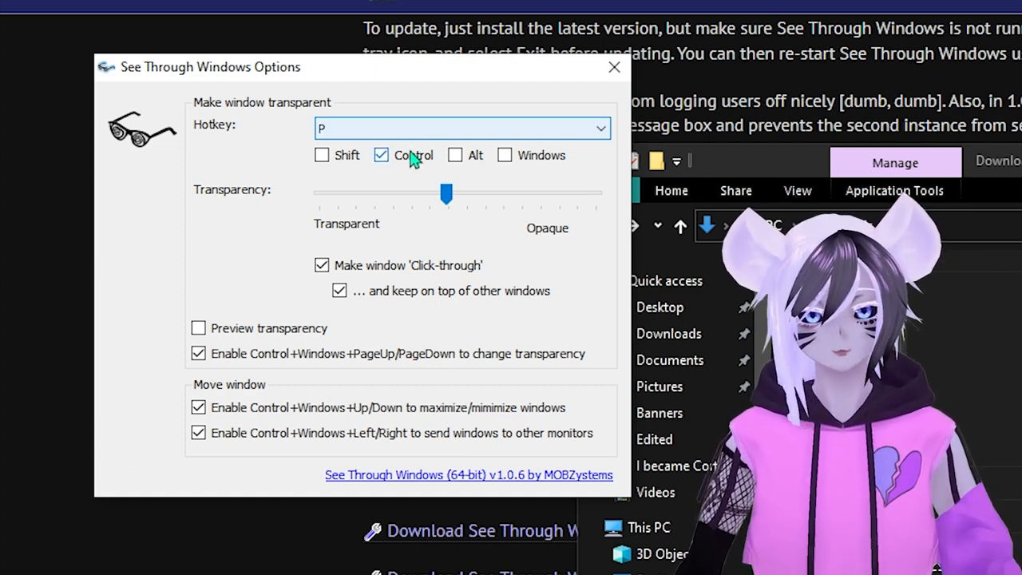
left_click(447, 198)
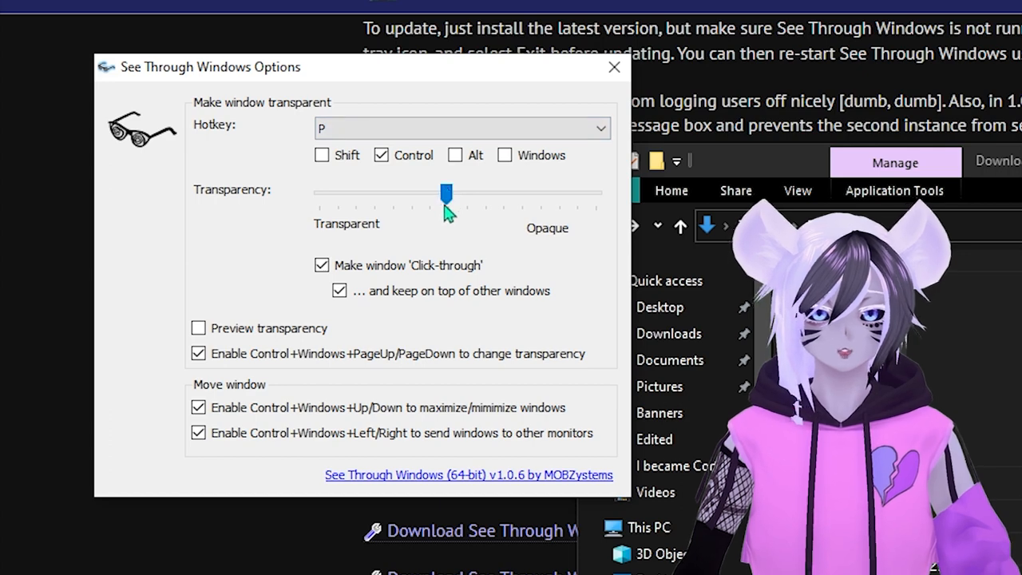
left_click(198, 329)
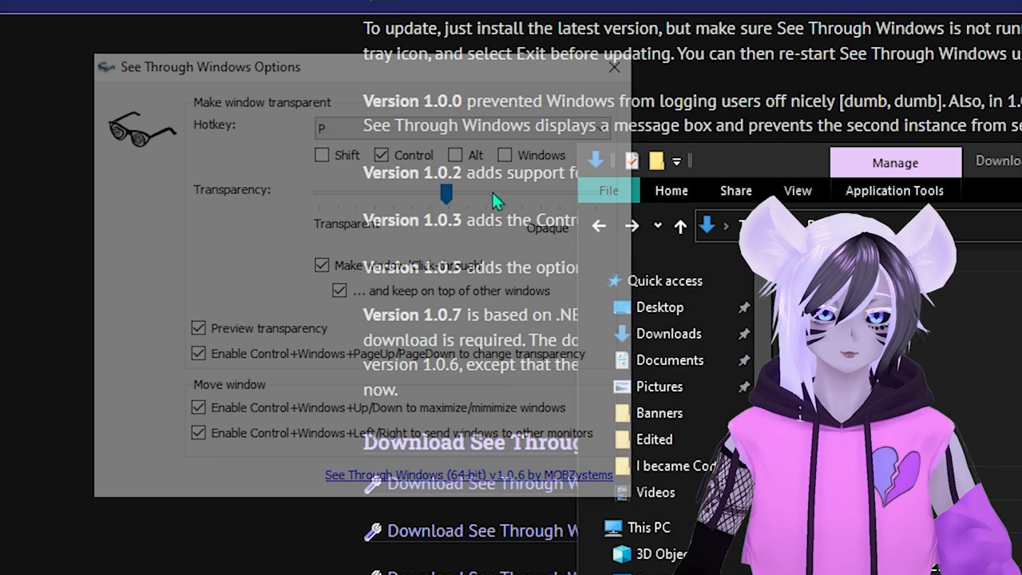
left_click(197, 328)
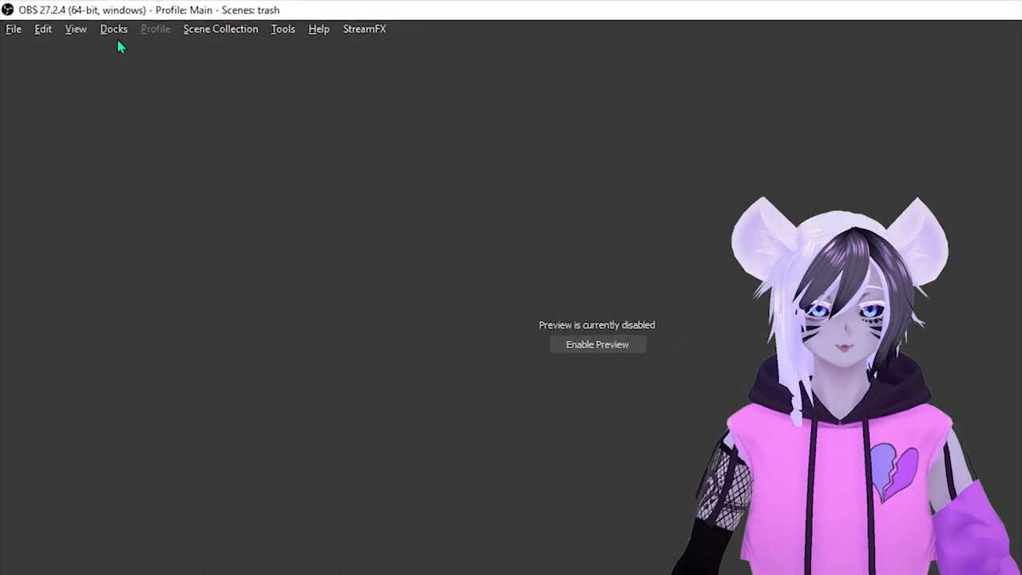
Step: Switch to OBS and add a custom browser dock entry named "Twitch"
left_click(116, 31)
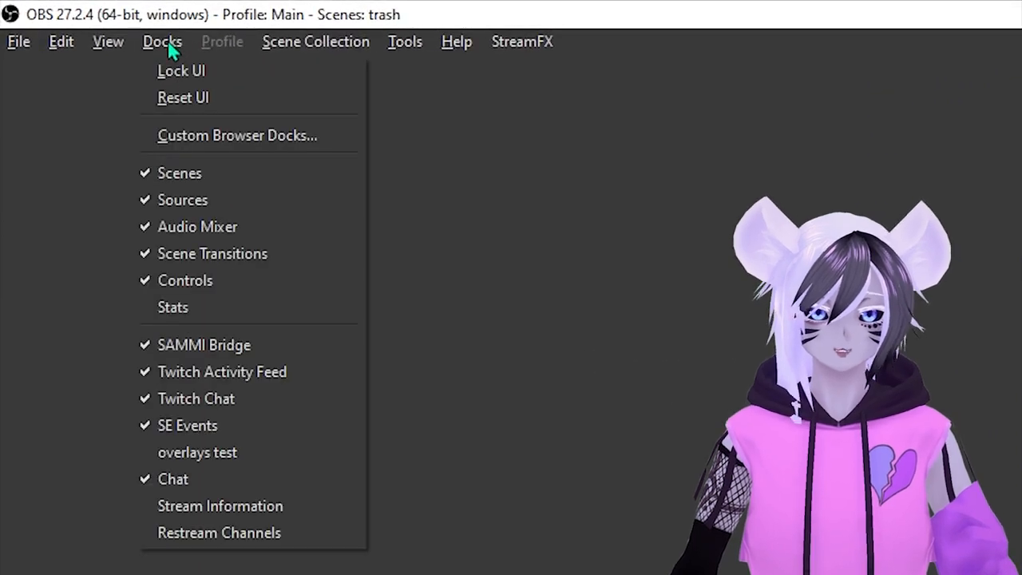
left_click(206, 137)
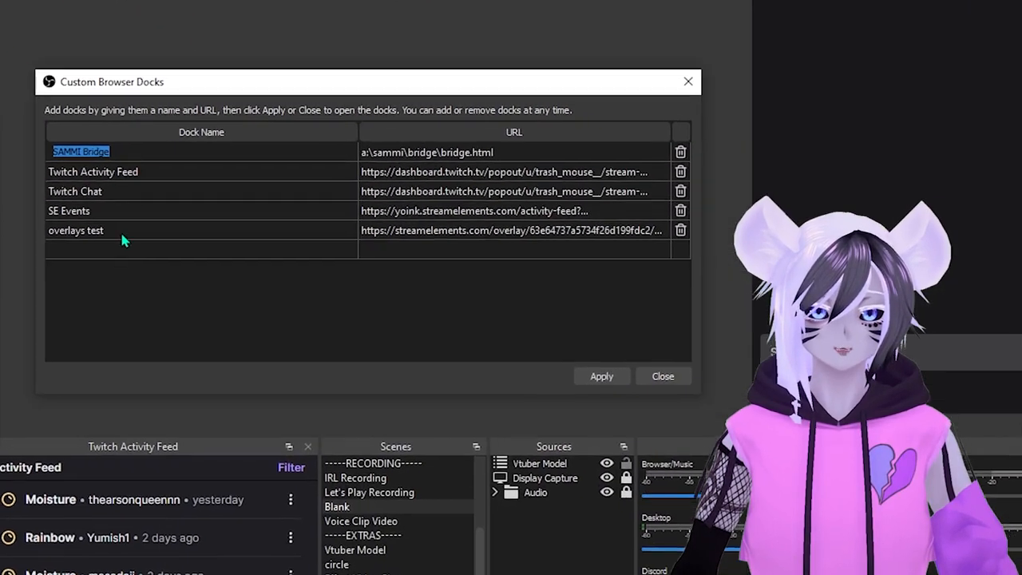
left_click(126, 253)
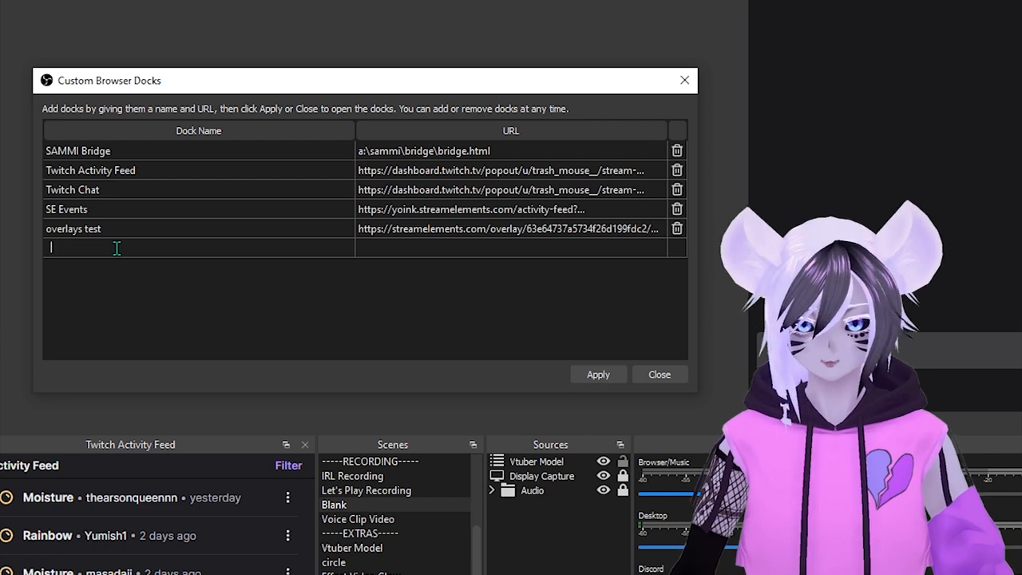
type("Twitch")
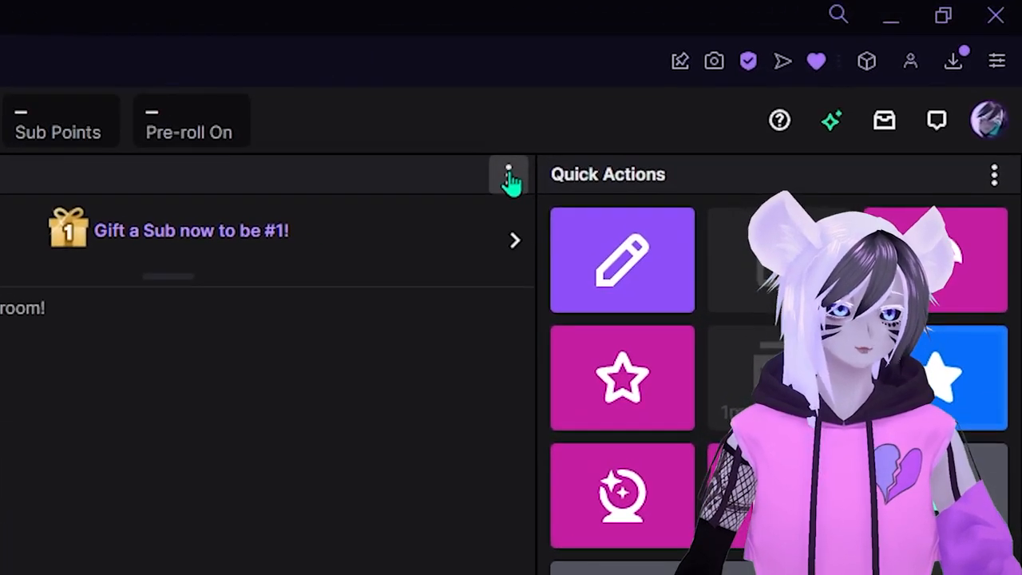
Step: Pop out the chat from the Twitch stream manager, copy the pop-out's web address, and close the pop-out window
left_click(510, 178)
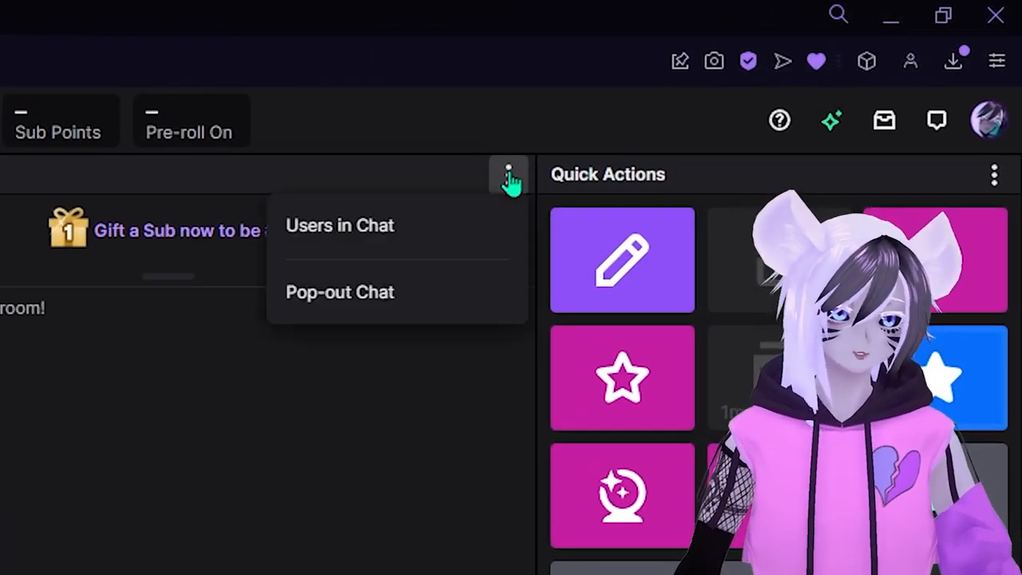
left_click(430, 311)
left_click(244, 87)
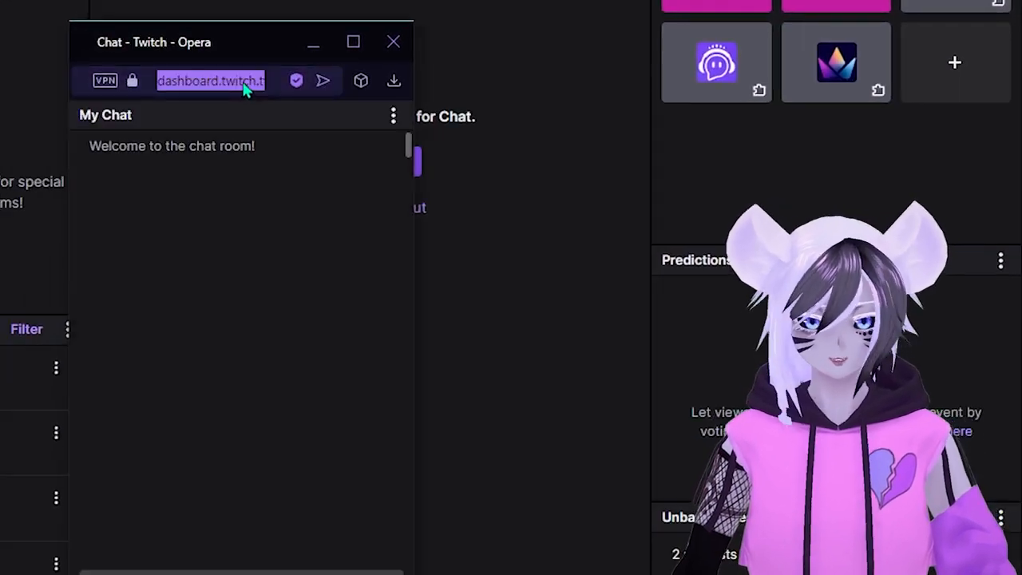
key("ctrl+c")
left_click(392, 46)
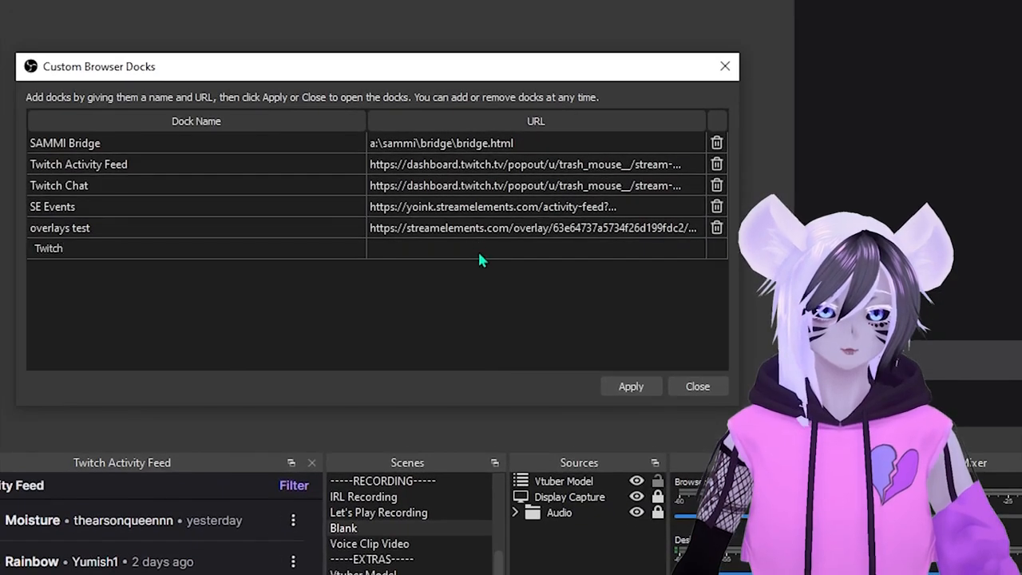
Step: Paste the copied chat address as the Twitch dock's URL in OBS and apply the custom docks
double_click(479, 257)
key("ctrl+v")
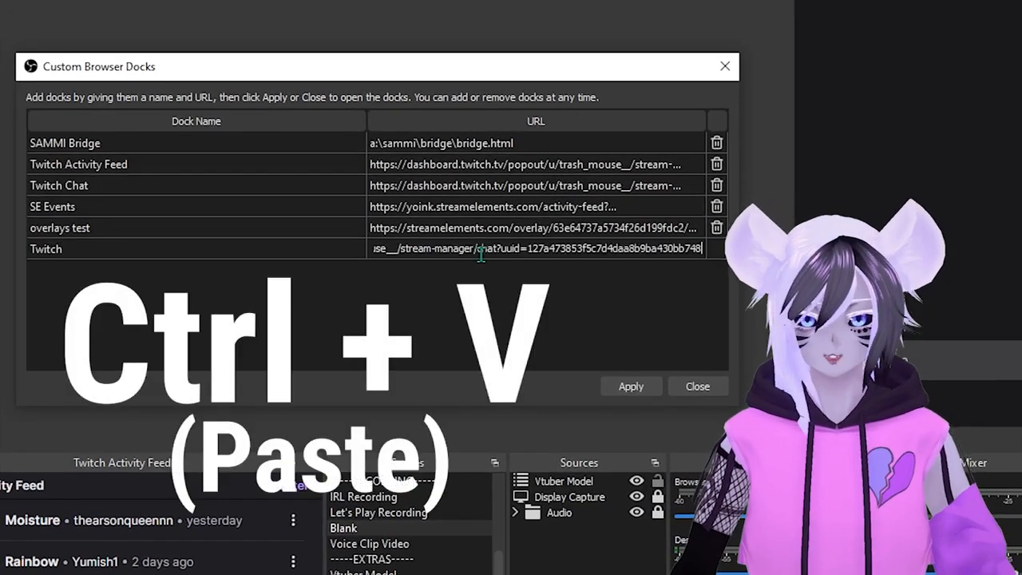
left_click(630, 389)
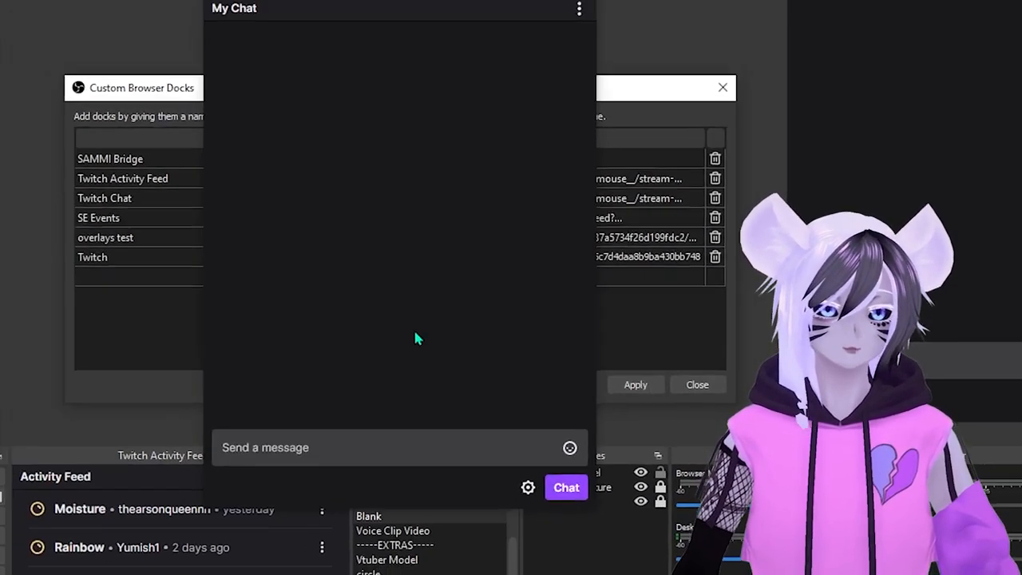
Step: Move the floating Twitch chat dock away from the Custom Browser Docks dialog to the main window's upper-left corner
left_click_drag(401, 0, 0, 0)
left_click_drag(237, 13, 191, 16)
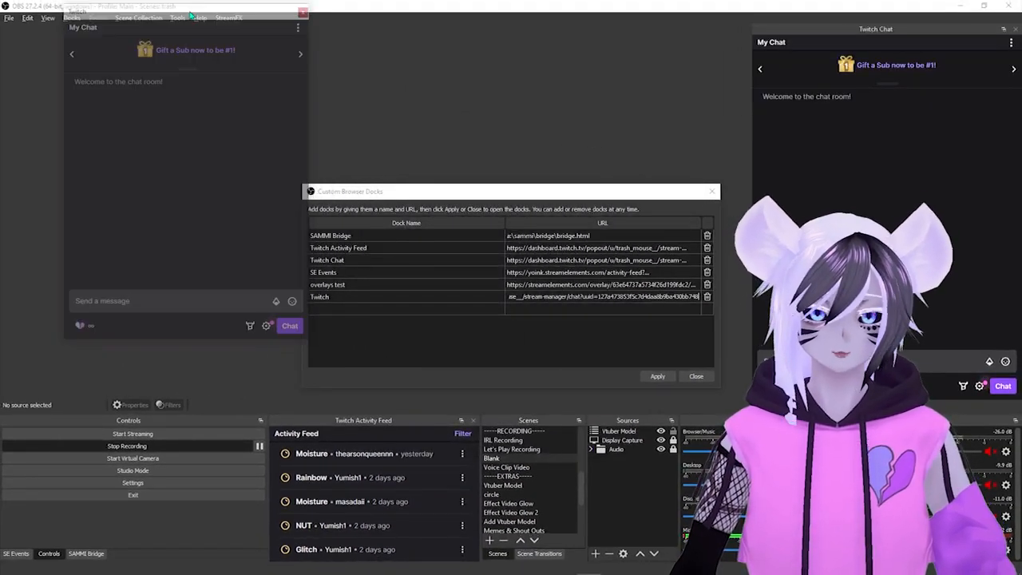
left_click_drag(191, 14, 127, 9)
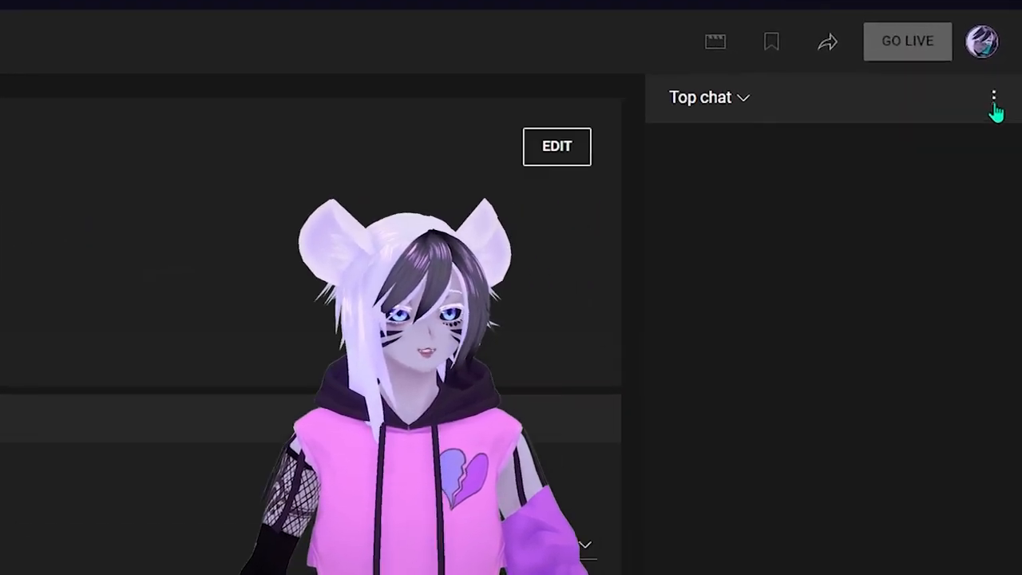
Step: Pop out the live chat from YouTube Studio's stream page and select the pop-out window's full web address
left_click(1007, 85)
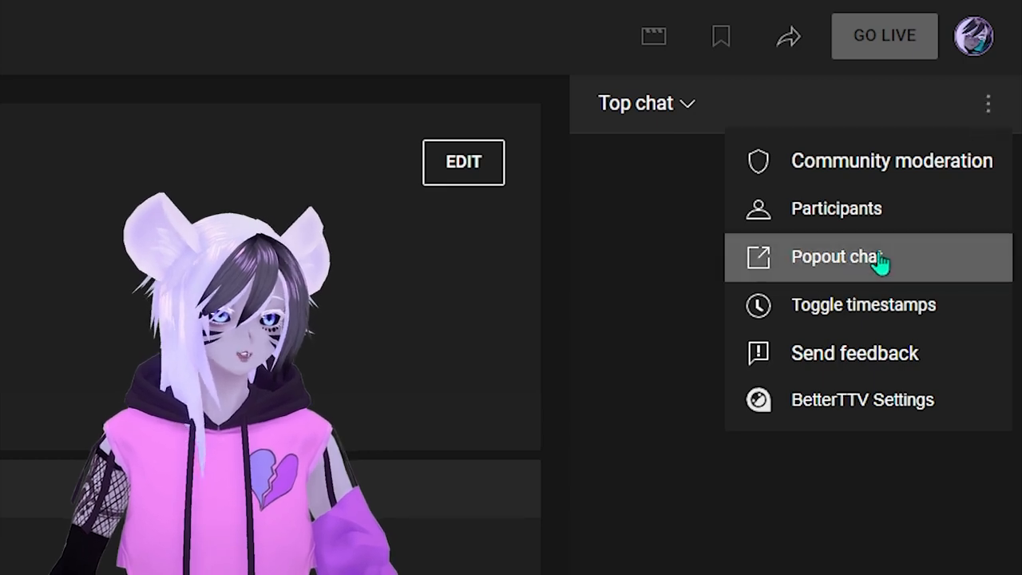
left_click(817, 265)
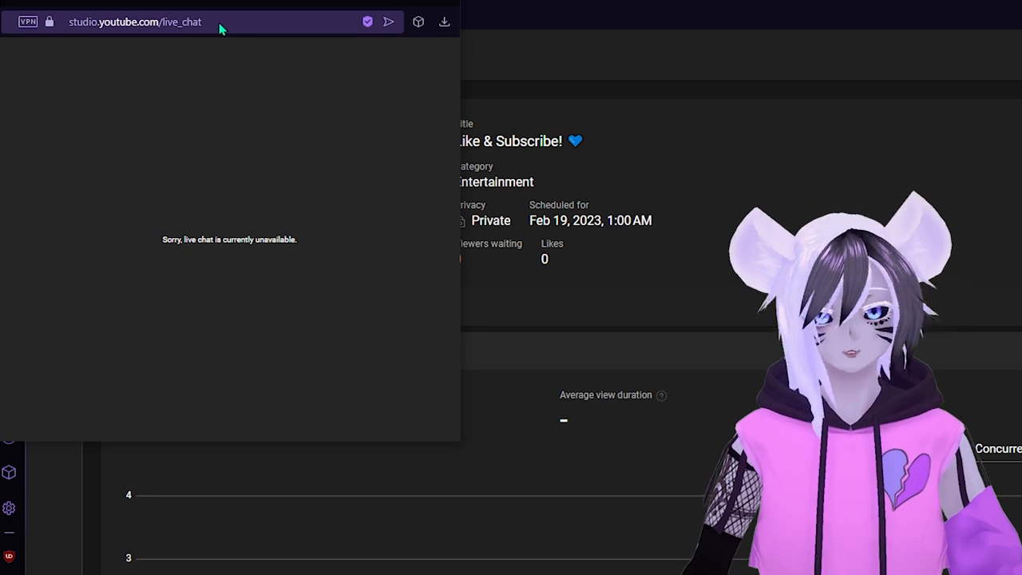
left_click(224, 26)
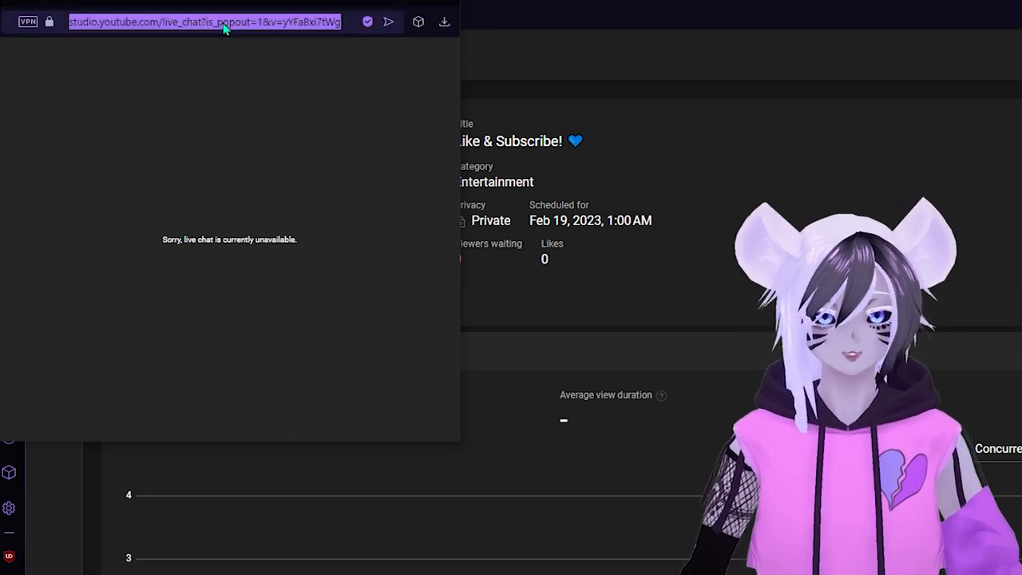
key("alt+Tab")
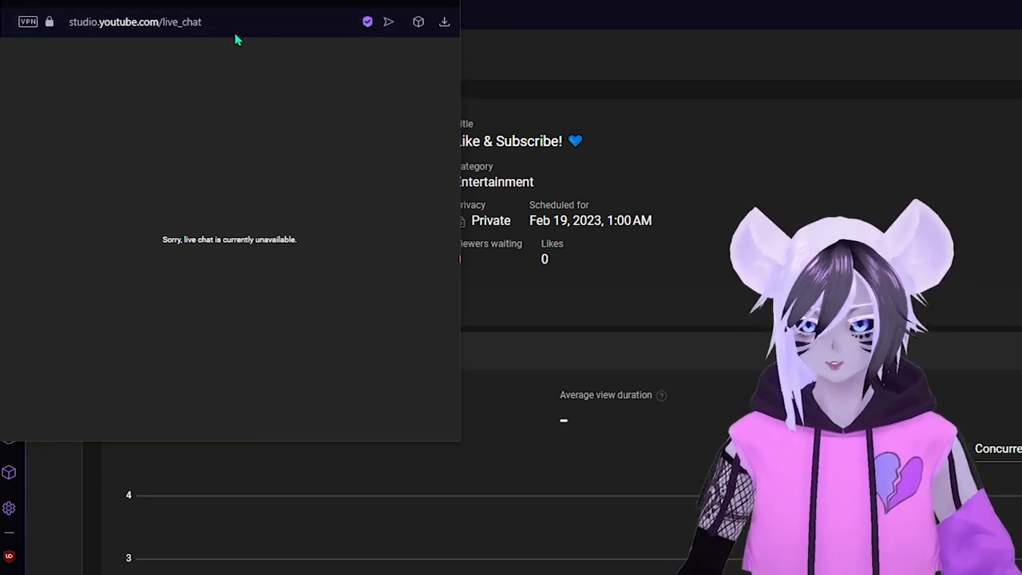
Step: Switch to OBS, add a custom browser dock named youtube using the copied live chat address, and apply it
key("alt+Tab")
key("alt+Tab")
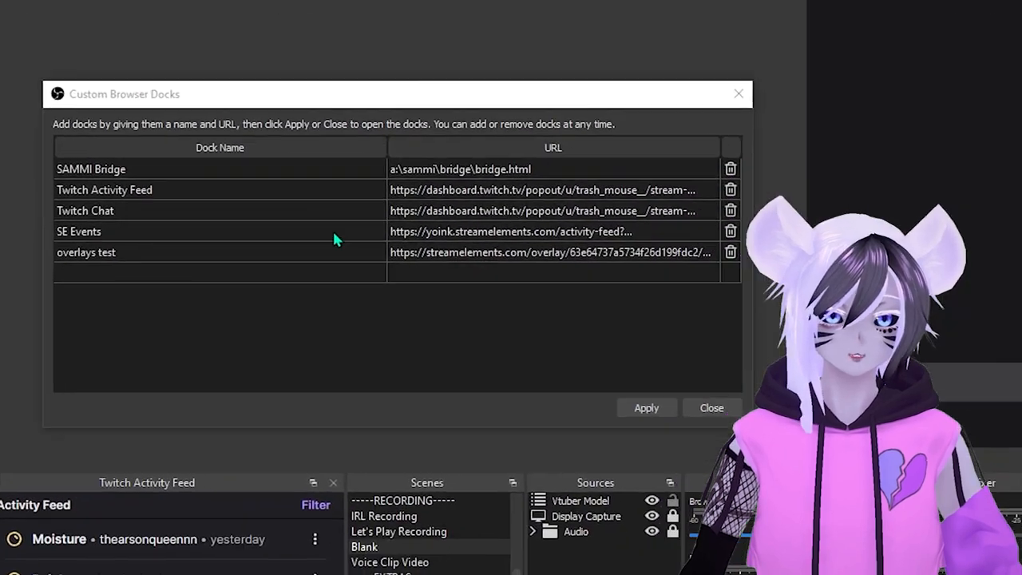
left_click(621, 413)
type("youtube")
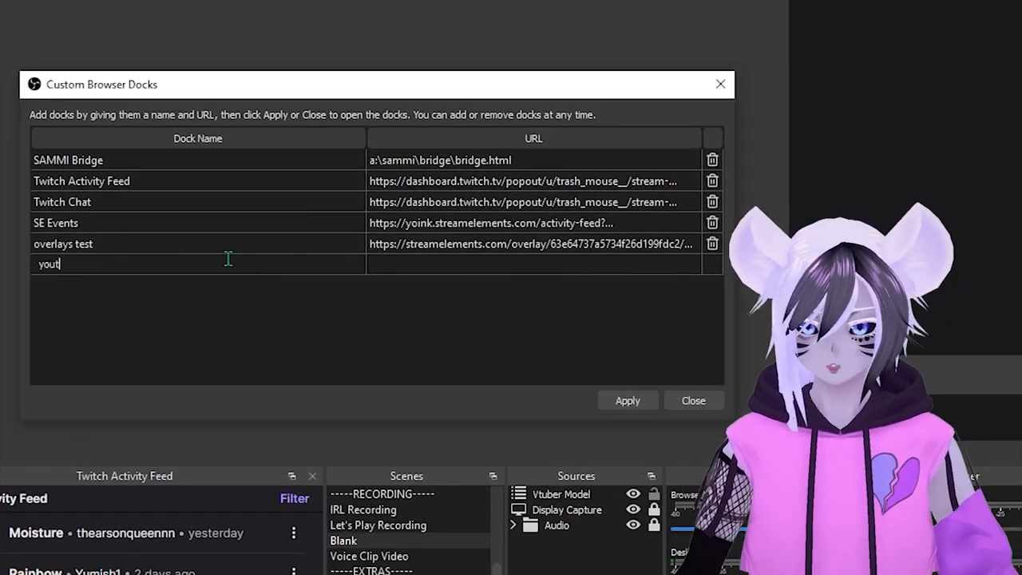
left_click(518, 265)
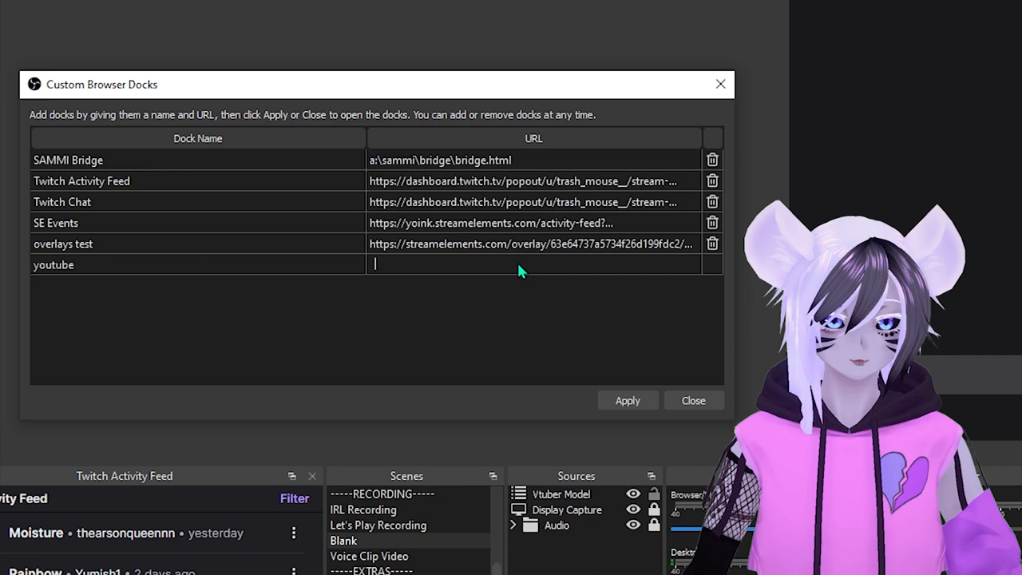
key("ctrl+v")
left_click(627, 401)
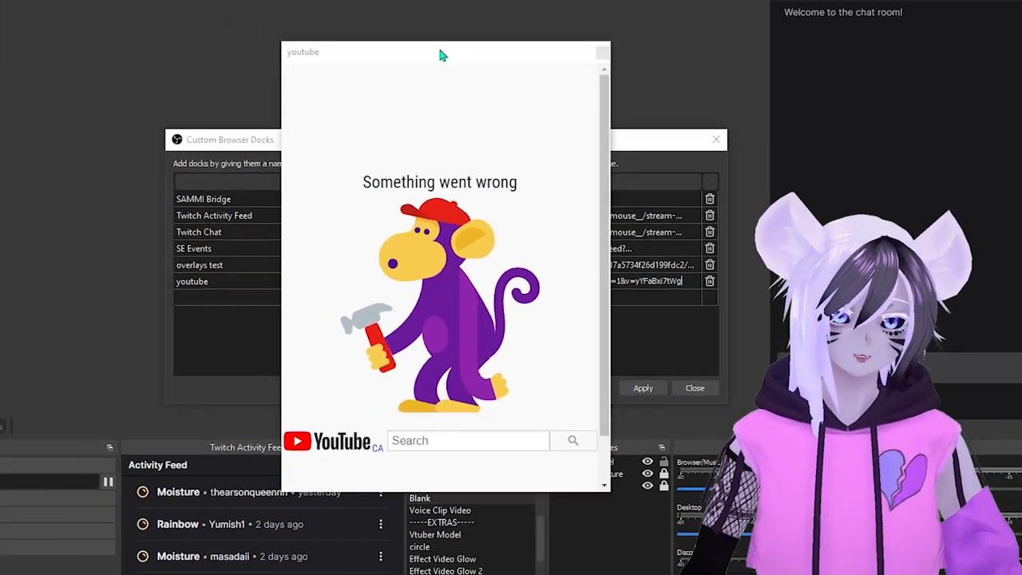
Step: Move the floating youtube dock to the main window's upper-left corner and close it
left_click_drag(439, 48, 121, 10)
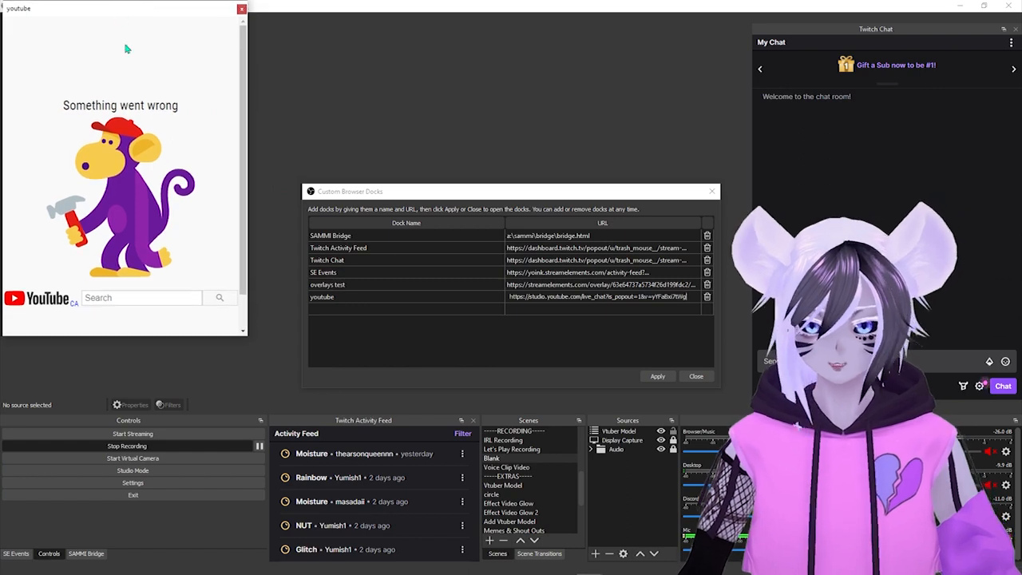
key("alt+F4")
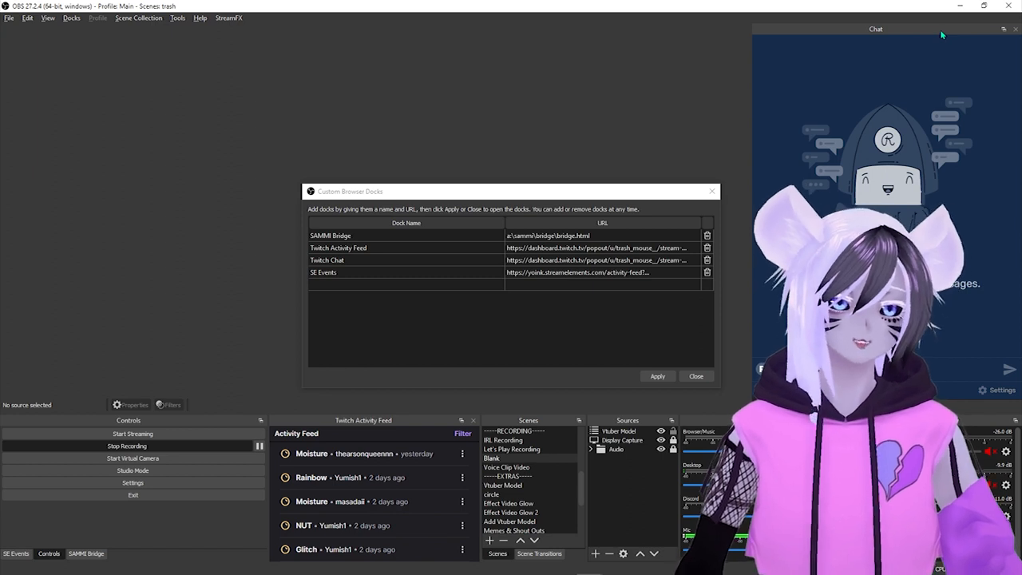
Step: Undock the Restream Chat dock to the main window's upper-left corner and dock it back in the Twitch Chat area
left_click_drag(940, 35, 192, 26)
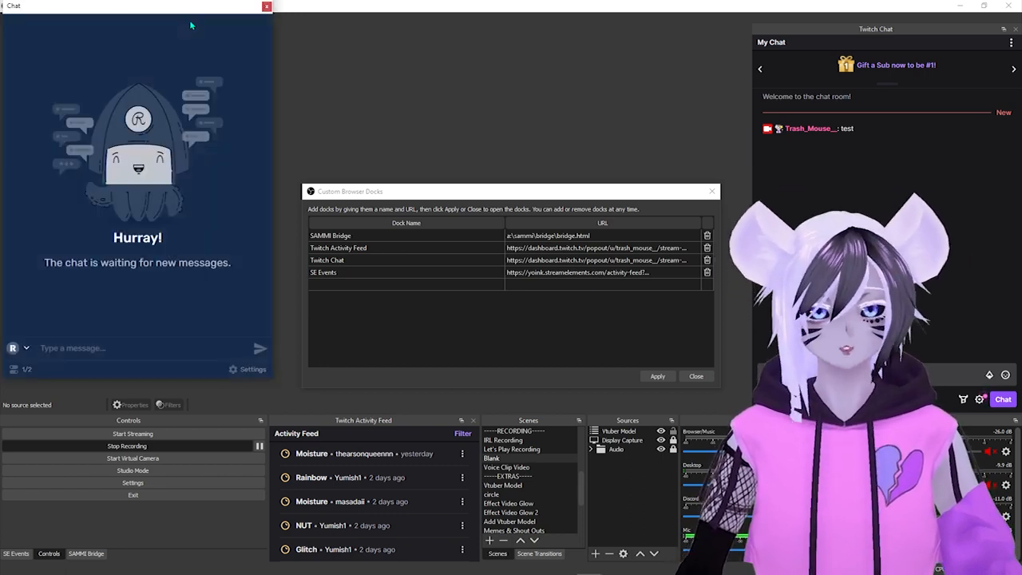
left_click_drag(137, 8, 901, 168)
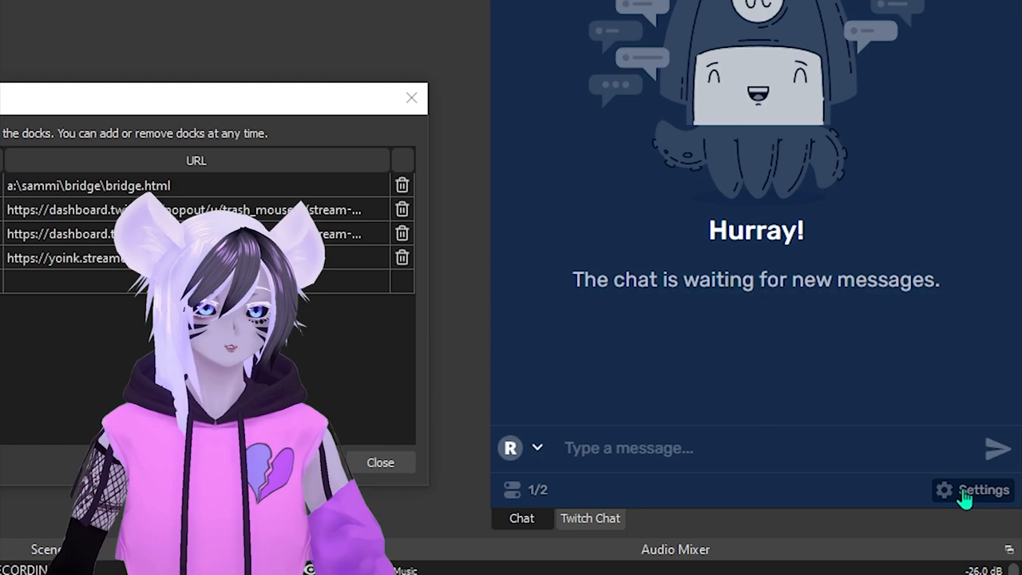
Step: View the Restream chat's Embed in stream settings, including its embed URL, and close the settings
left_click(999, 390)
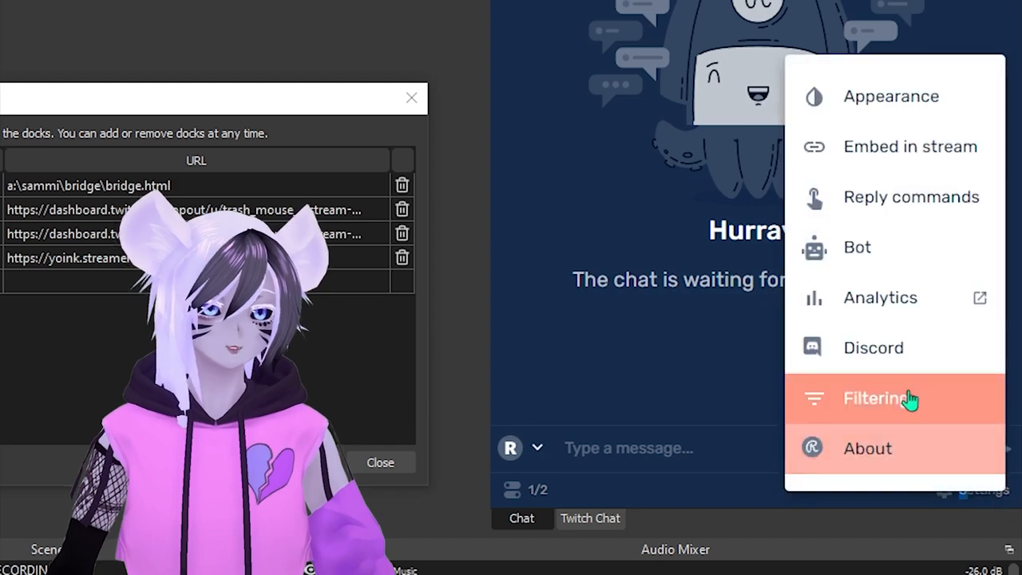
left_click(929, 164)
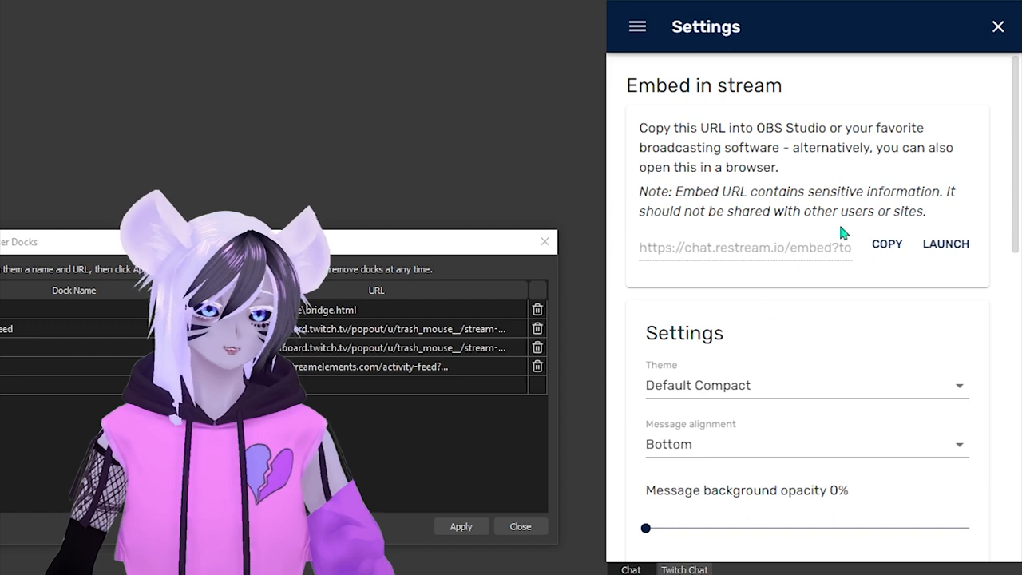
left_click(998, 27)
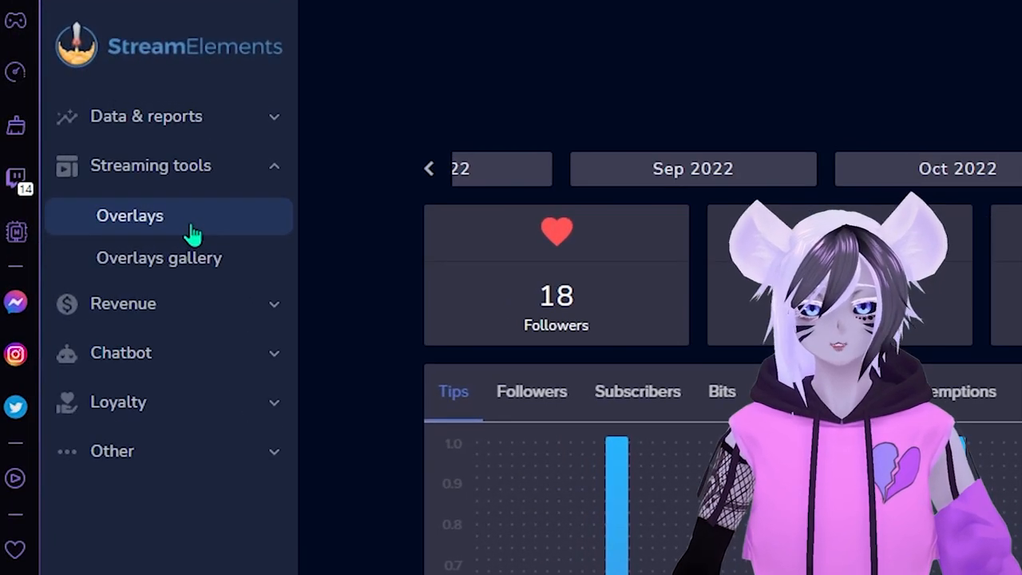
Step: Create a new StreamElements overlay with a custom resolution of 500 by 500 pixels
left_click(100, 154)
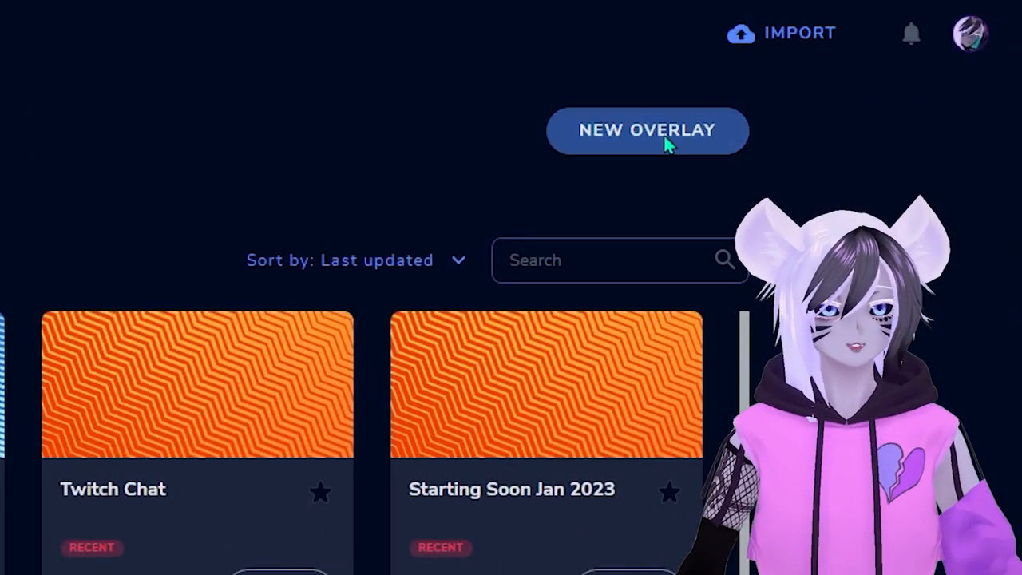
left_click(669, 144)
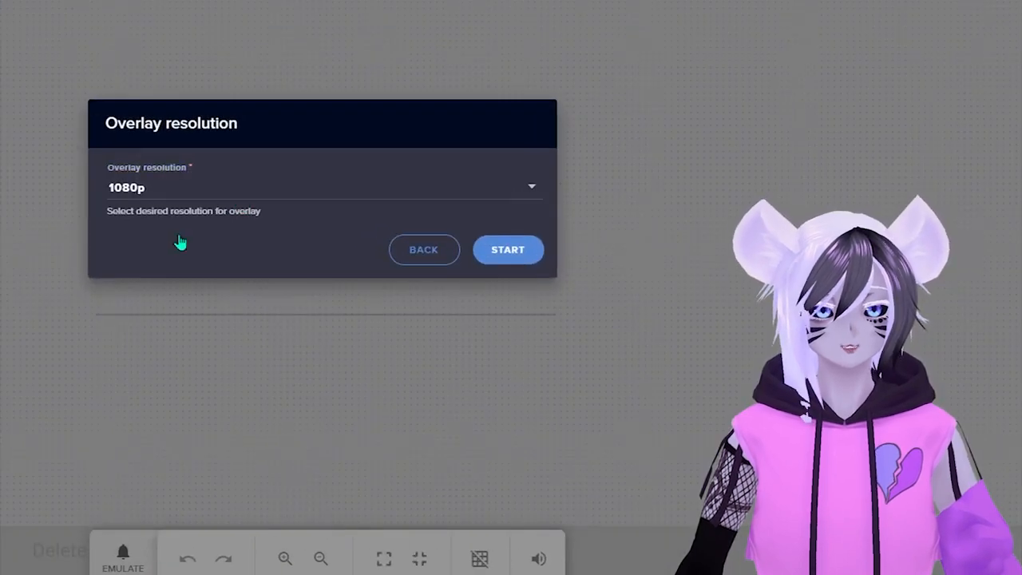
left_click(441, 307)
left_click(154, 300)
double_click(170, 222)
type("500")
key("Tab")
type("500")
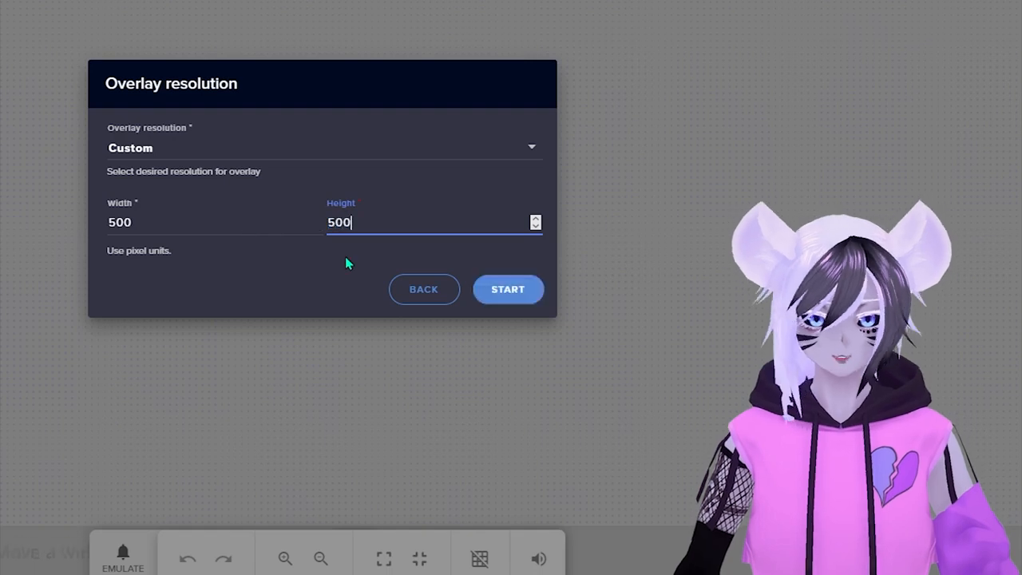
left_click(523, 292)
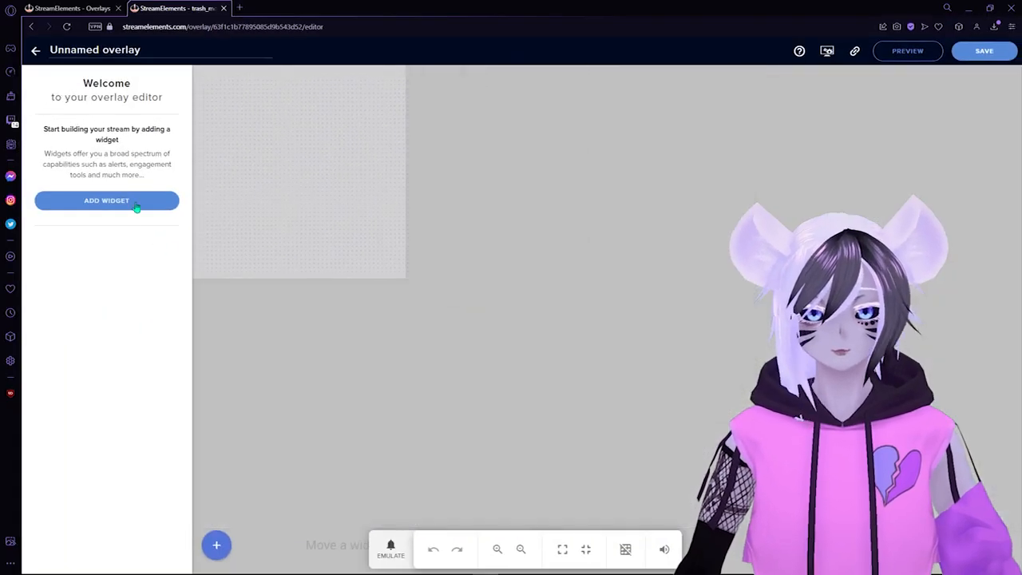
Step: Add the "Your stream's chat" widget from the stream tools to the overlay
left_click(136, 205)
mouse_move(289, 505)
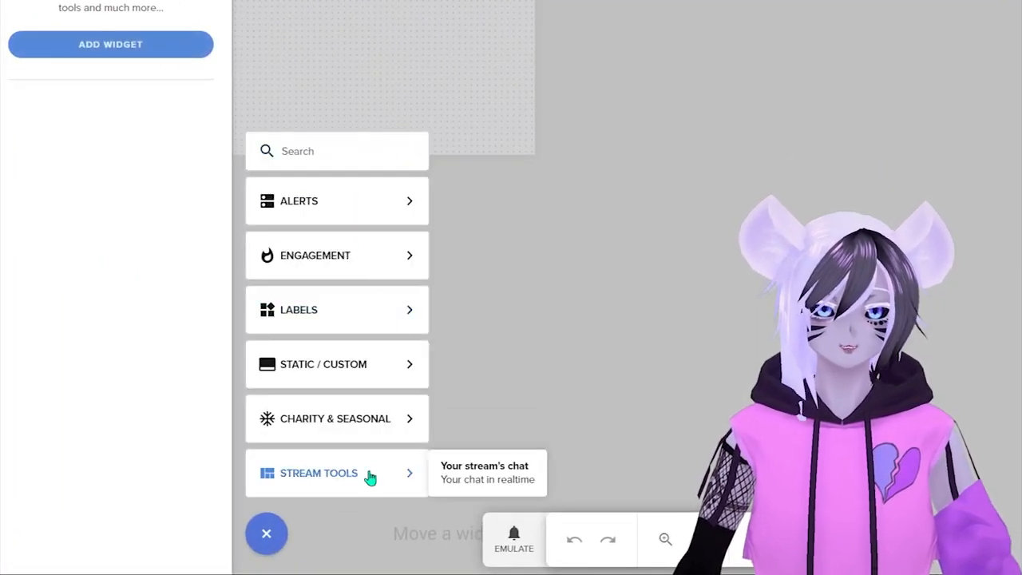
left_click(503, 476)
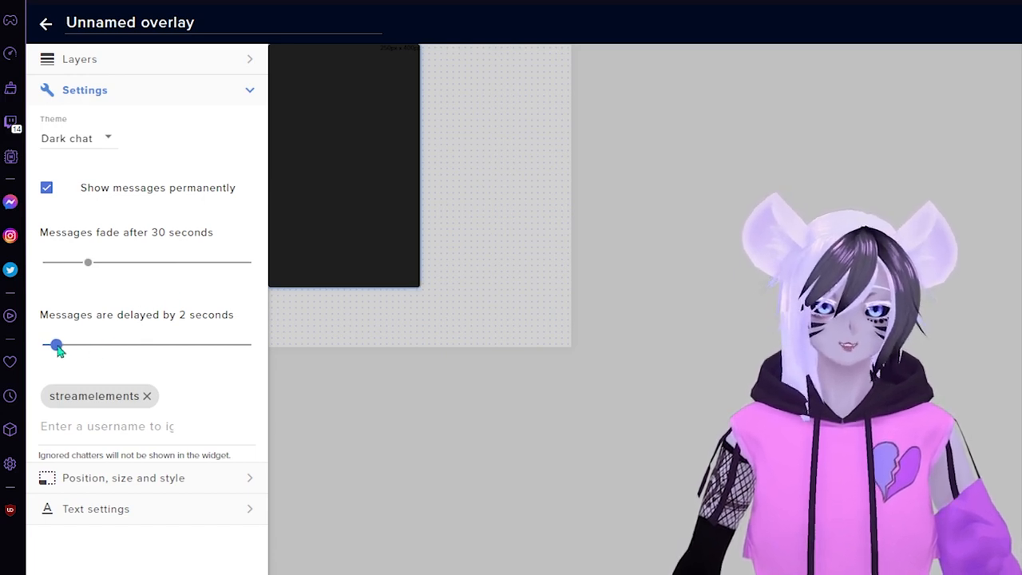
Step: Set the chat widget's message delay to 0 seconds and its theme to Custom
left_click_drag(56, 345, 43, 345)
left_click(73, 139)
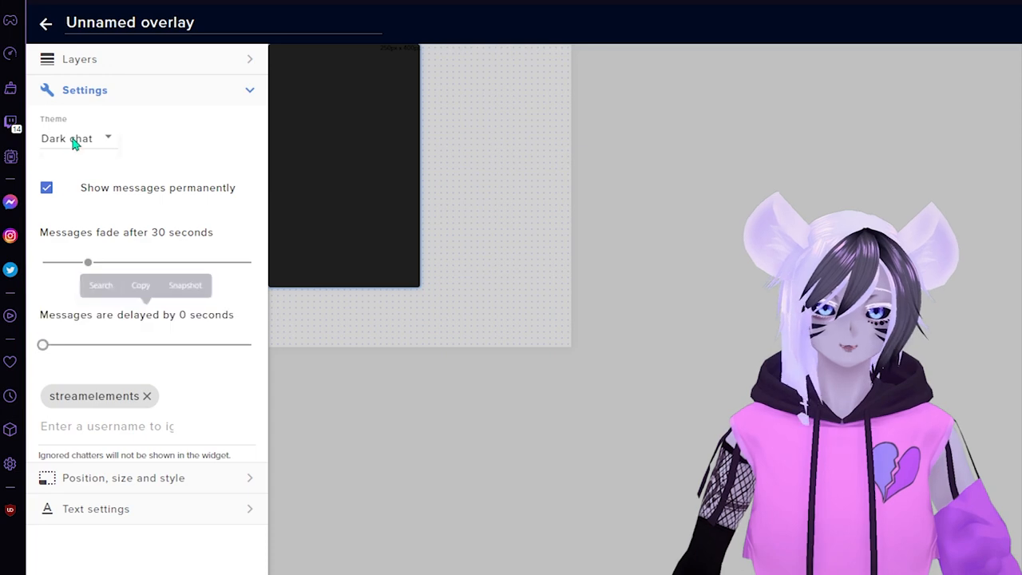
left_click(95, 249)
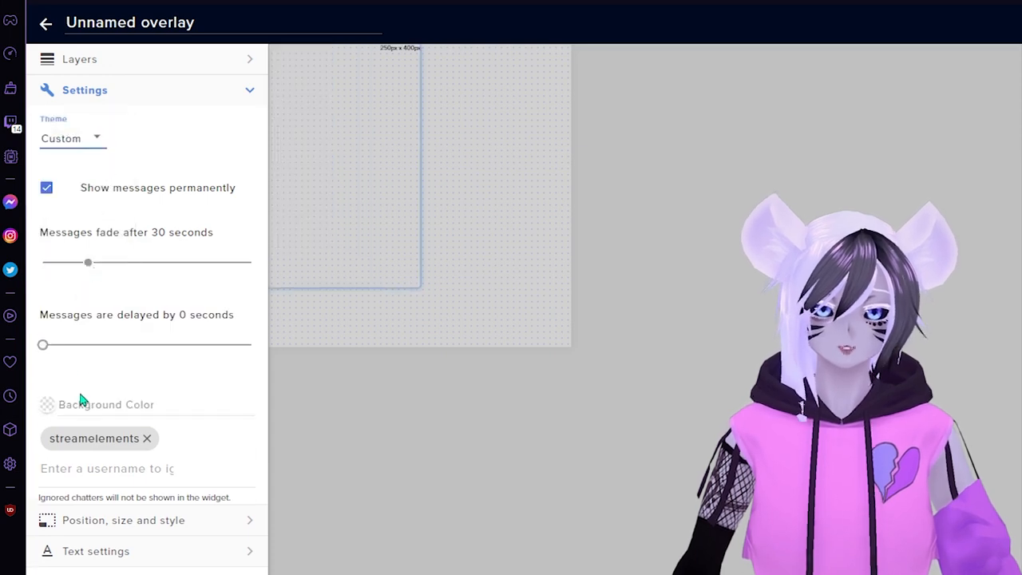
Step: Set the chat widget's background color to solid black, #000000
left_click(48, 406)
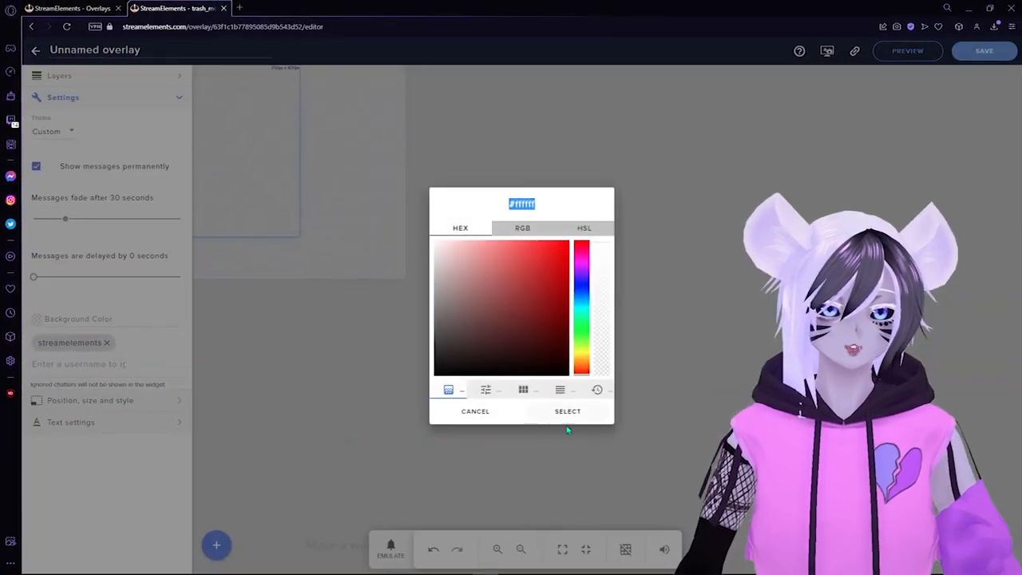
type("000000")
left_click(566, 416)
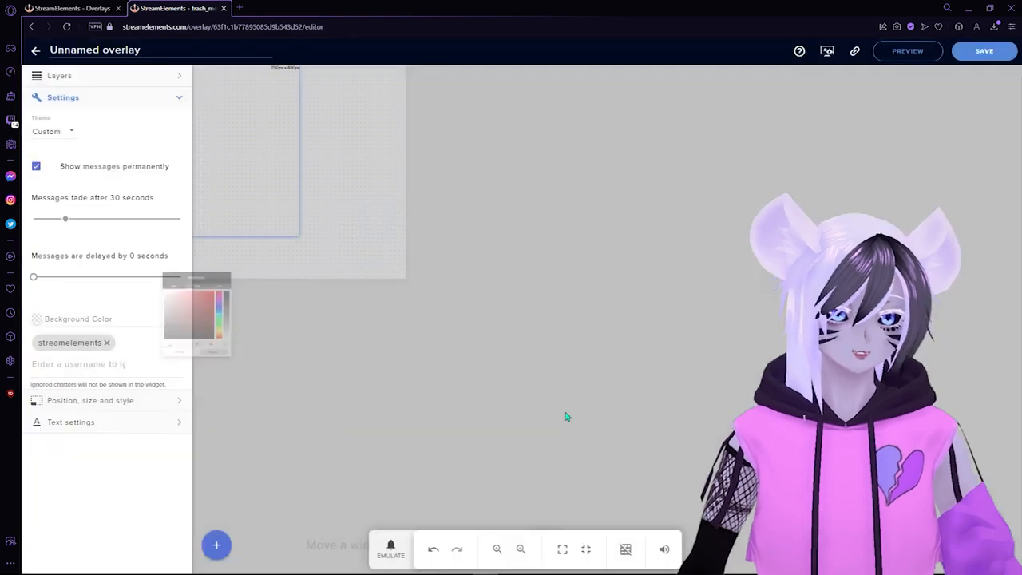
Step: Make the chat widget's background half-transparent black by setting its color to rgb(0, 0, 0, 0.50)
left_click_drag(87, 318, 61, 319)
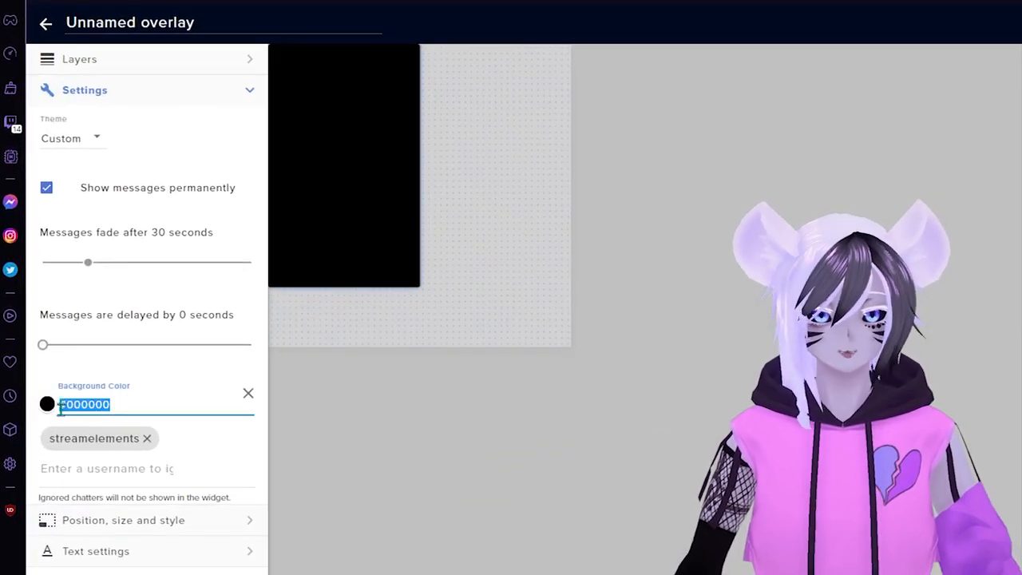
type("rg")
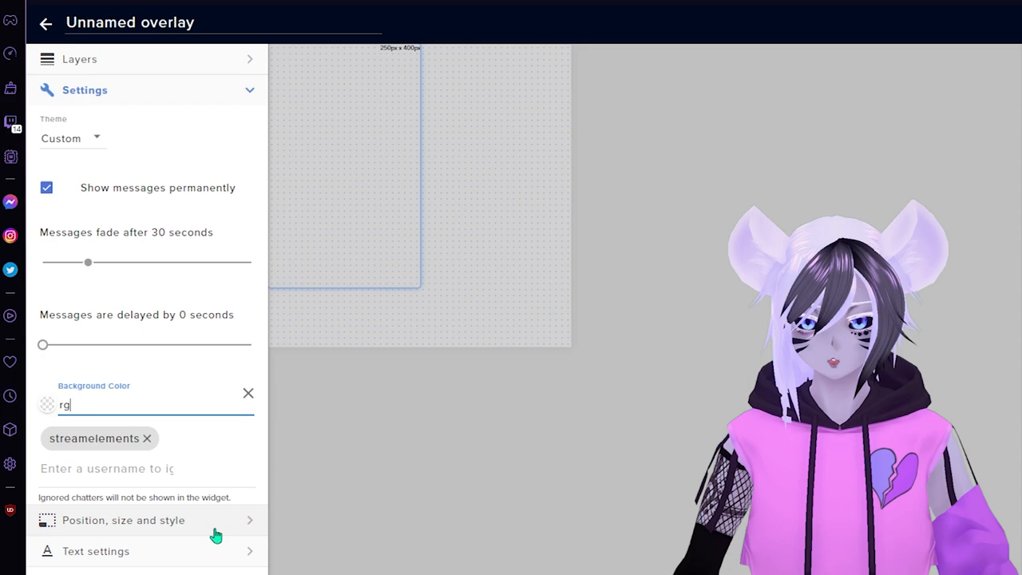
type("b")
type("(0, 0, 0, 0.50)")
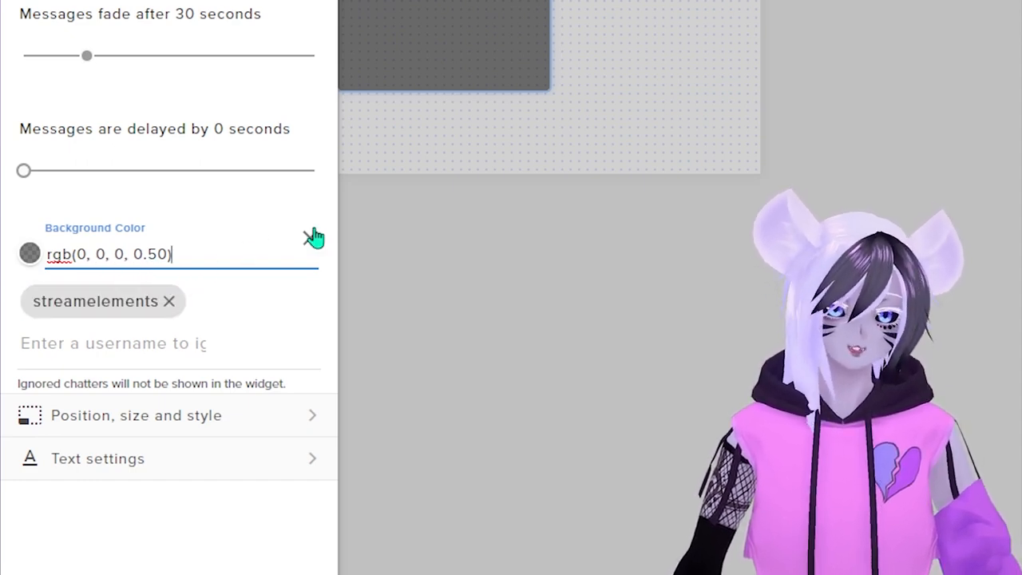
Step: Set the chat widget's width and height to 500 px each
left_click(260, 428)
scroll(168, 387, "down", 5)
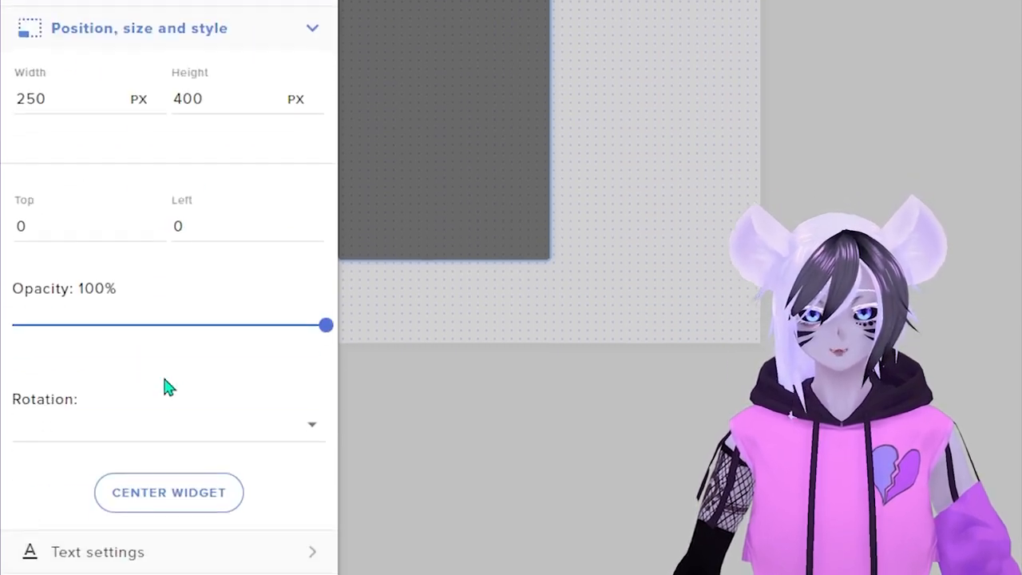
double_click(80, 96)
type("500")
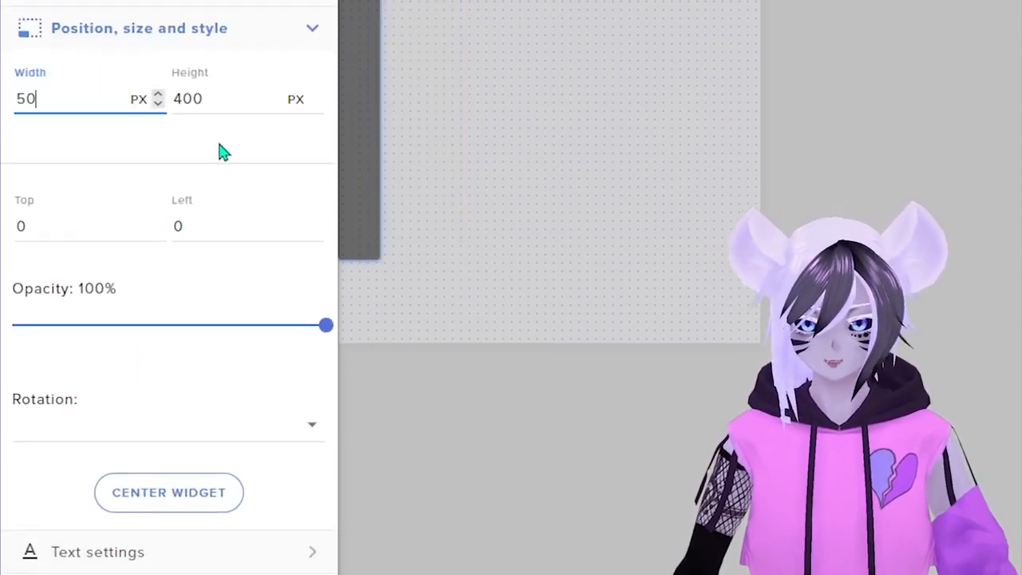
key("Tab")
type("500")
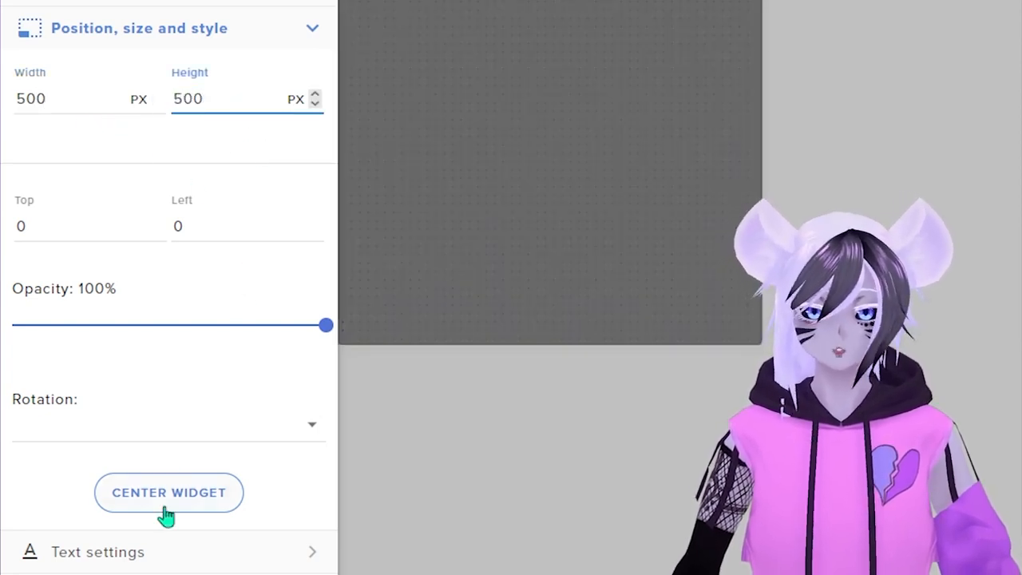
Step: Format the chat widget's text as white Arial at size 17
left_click(214, 559)
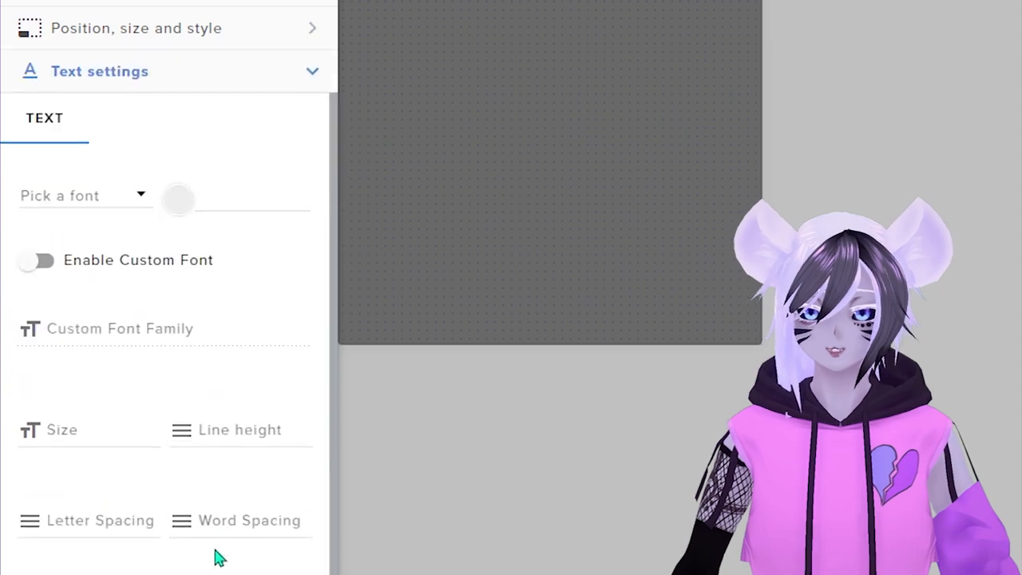
left_click(107, 208)
left_click(70, 281)
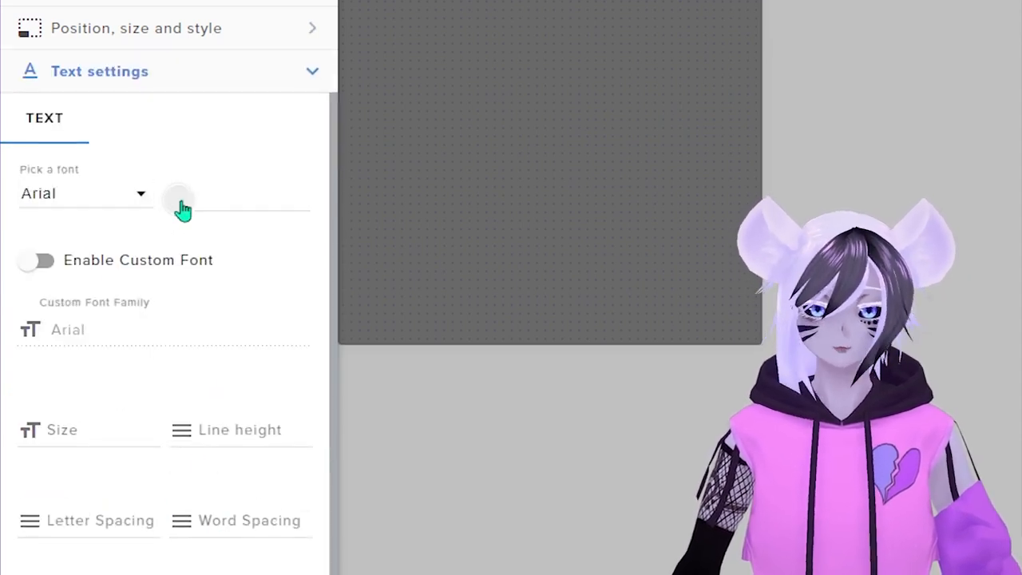
left_click(179, 200)
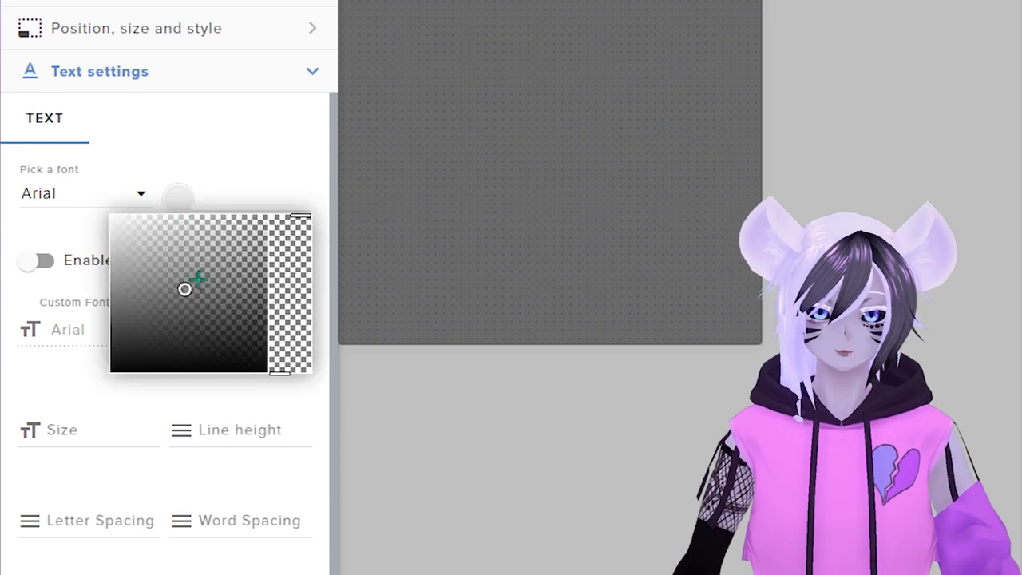
left_click(247, 131)
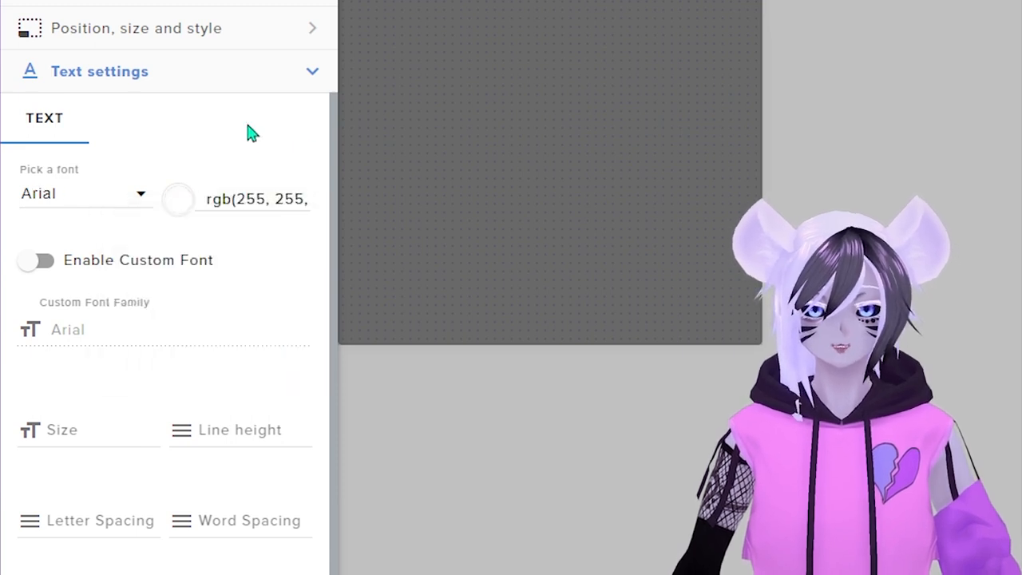
left_click(82, 431)
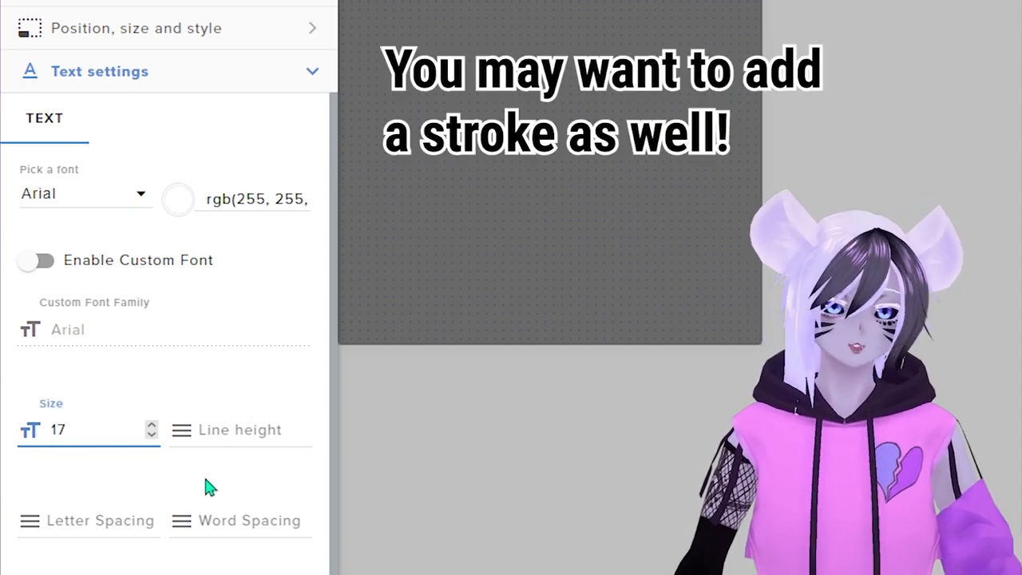
left_click(205, 474)
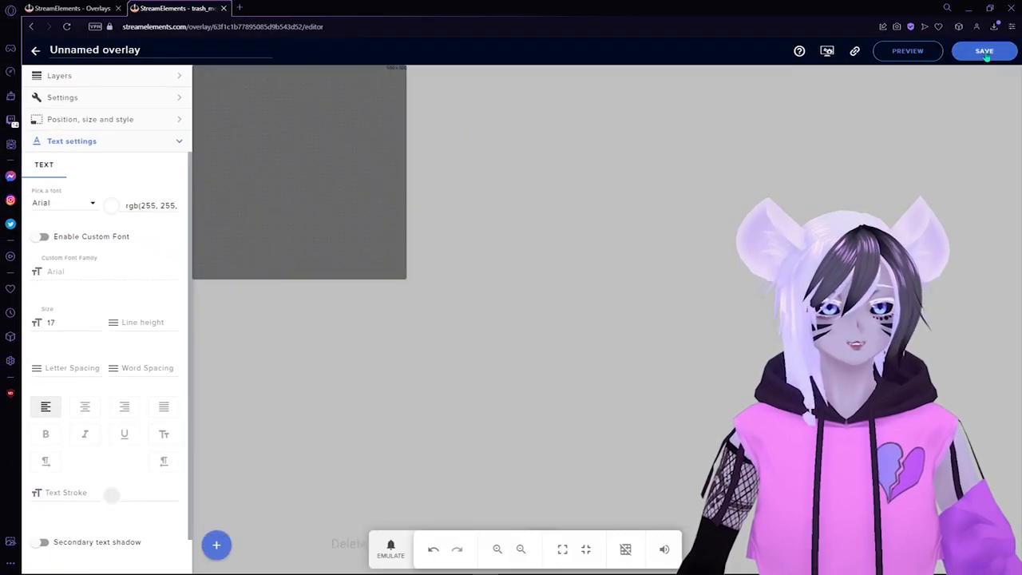
Step: Save the chat overlay under the name "test chat"
left_click(985, 52)
left_click(455, 302)
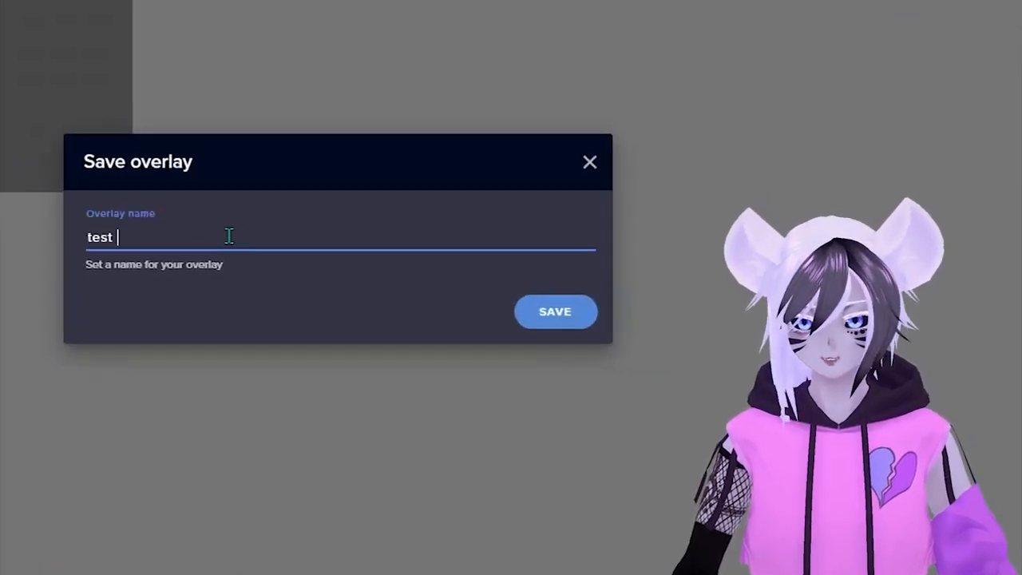
type("test chat")
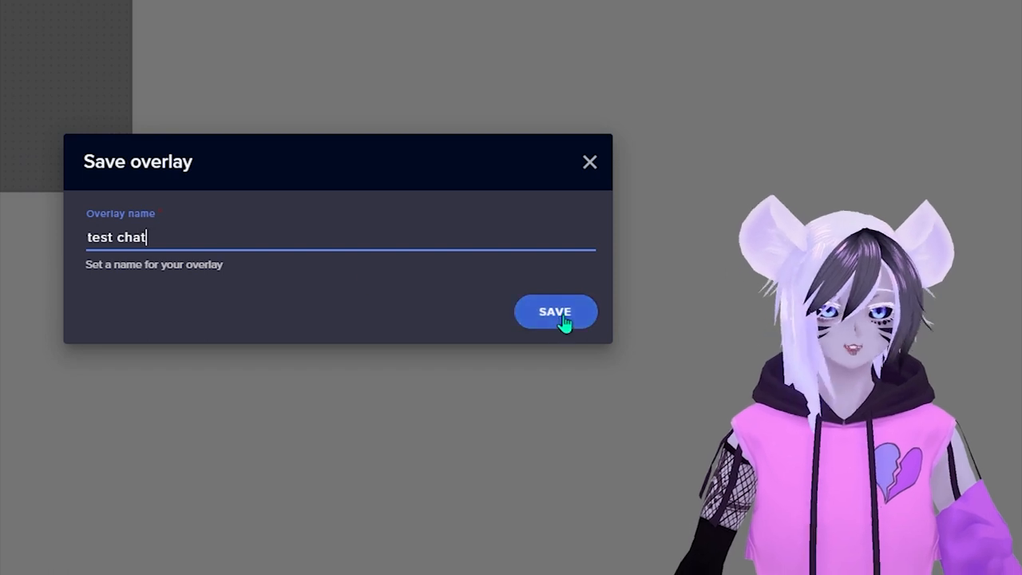
left_click(564, 327)
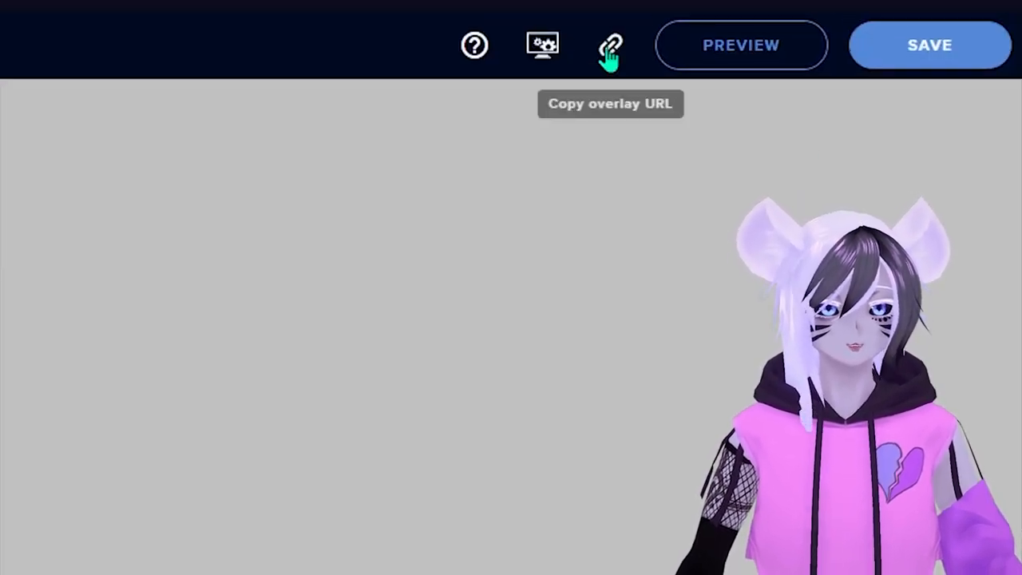
Step: Copy the overlay URL and use it in OBS to add a custom browser dock named "test chat"
left_click(610, 50)
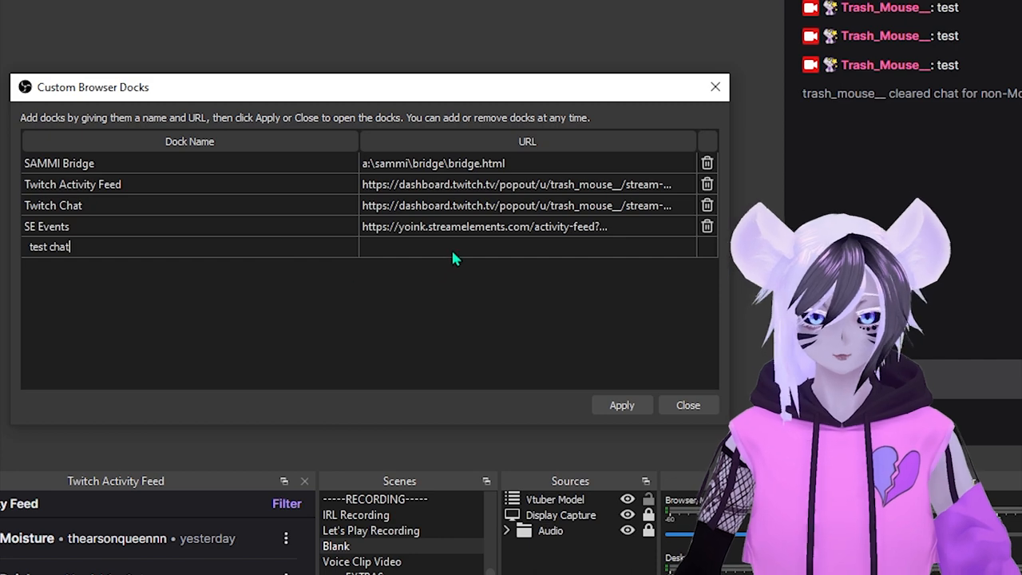
key("ctrl+v")
left_click(614, 401)
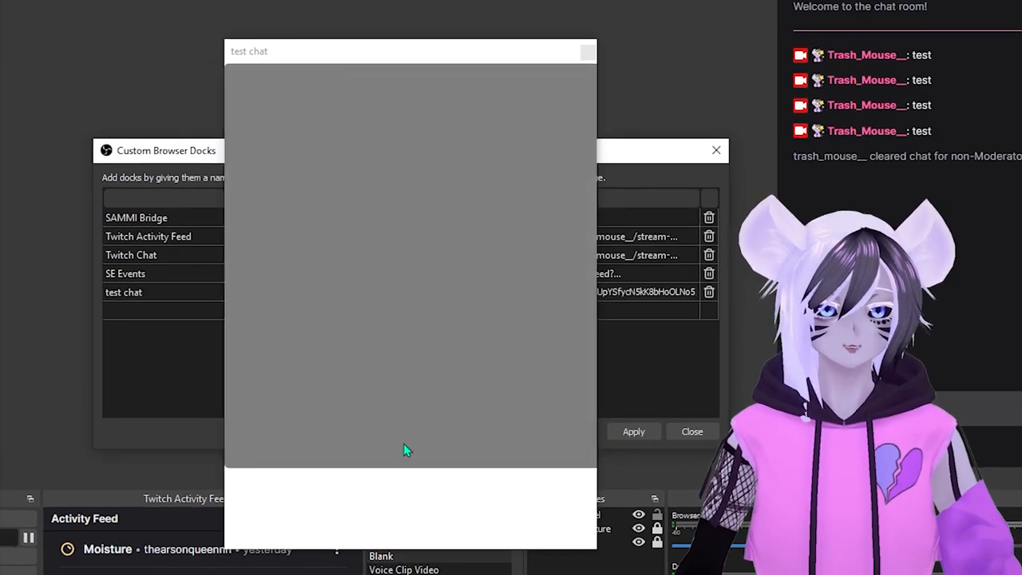
Step: Shorten the test chat dock to fit the gray chat area and place it in the screen's top-left corner
left_click_drag(443, 550, 425, 470)
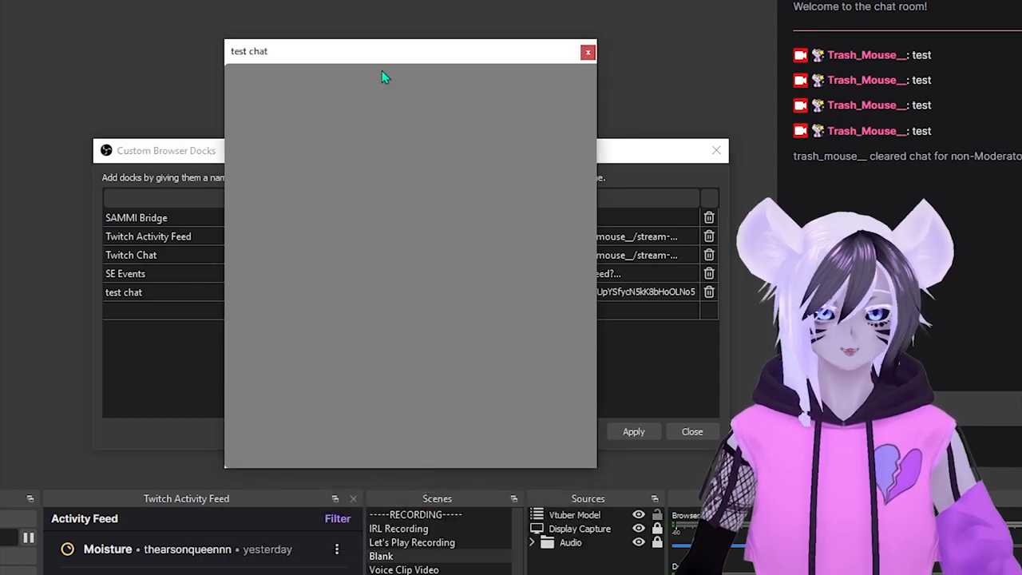
left_click_drag(387, 53, 0, 0)
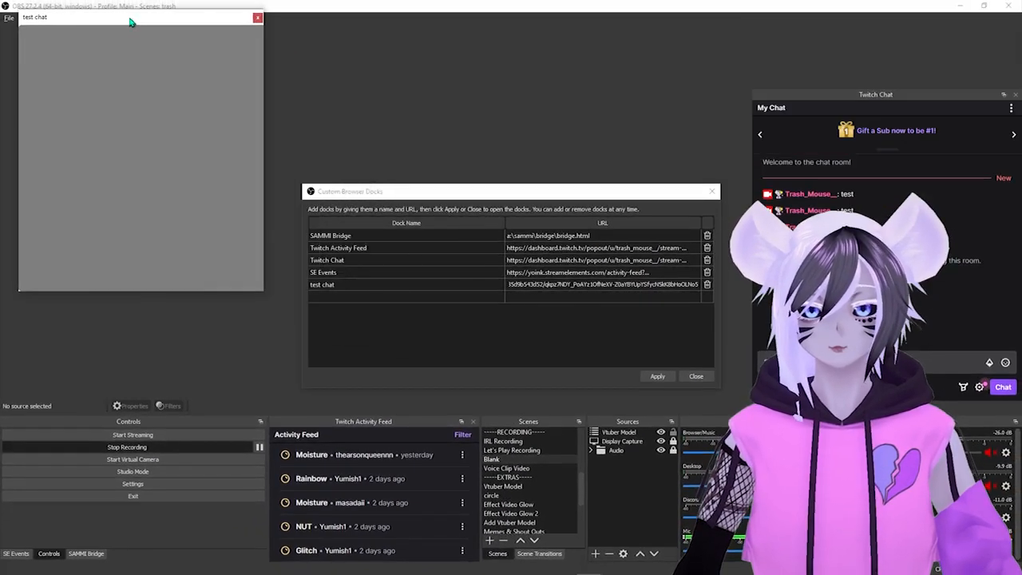
left_click_drag(131, 23, 121, 14)
Step: Send the message "test" in Twitch chat to try out the new dock
left_click(814, 361)
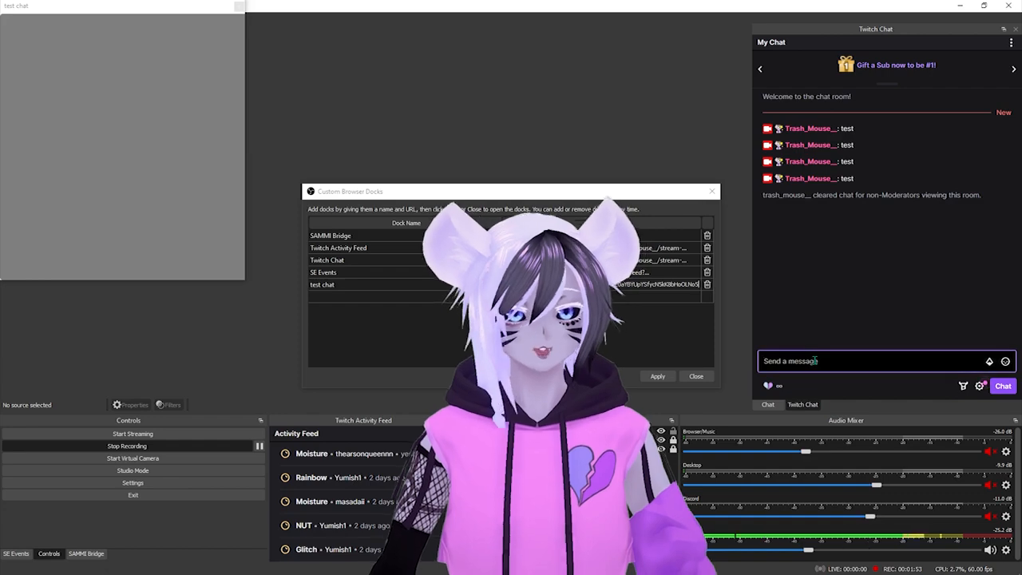
type("test")
key("Return")
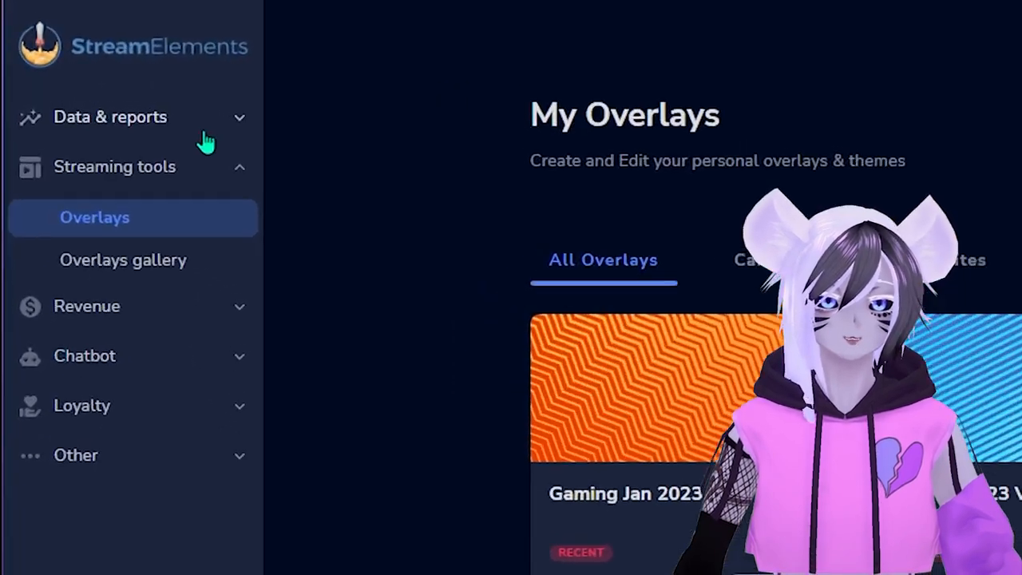
Step: Pop out the StreamElements activity feed, copy the popout's URL, and close the popout
left_click(108, 95)
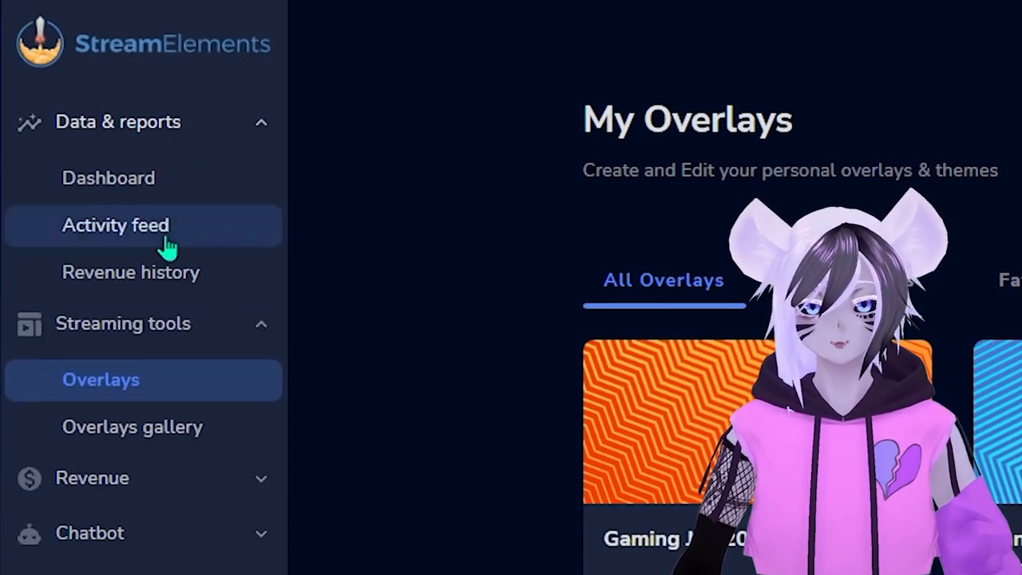
left_click(163, 232)
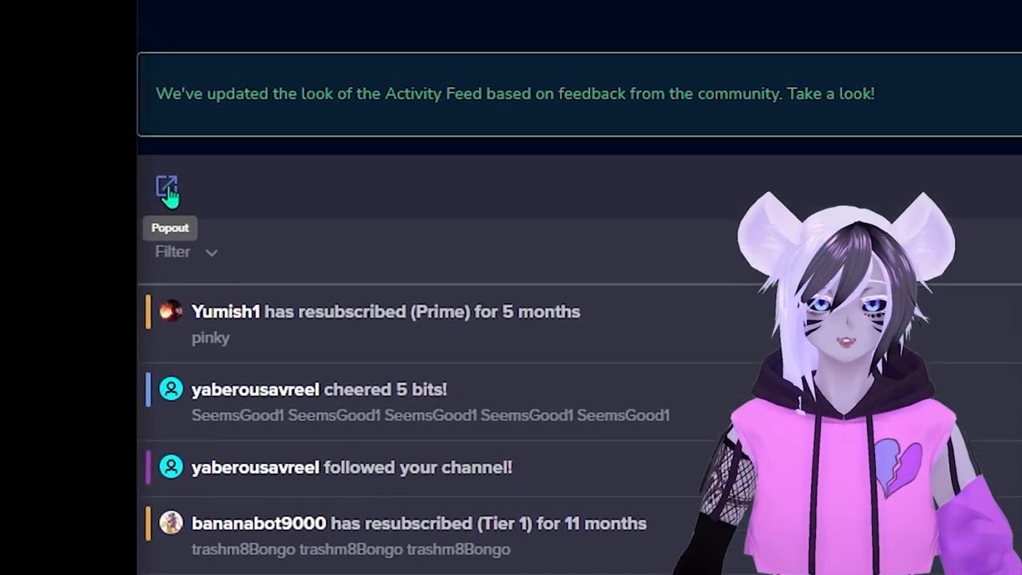
left_click(86, 150)
left_click(175, 71)
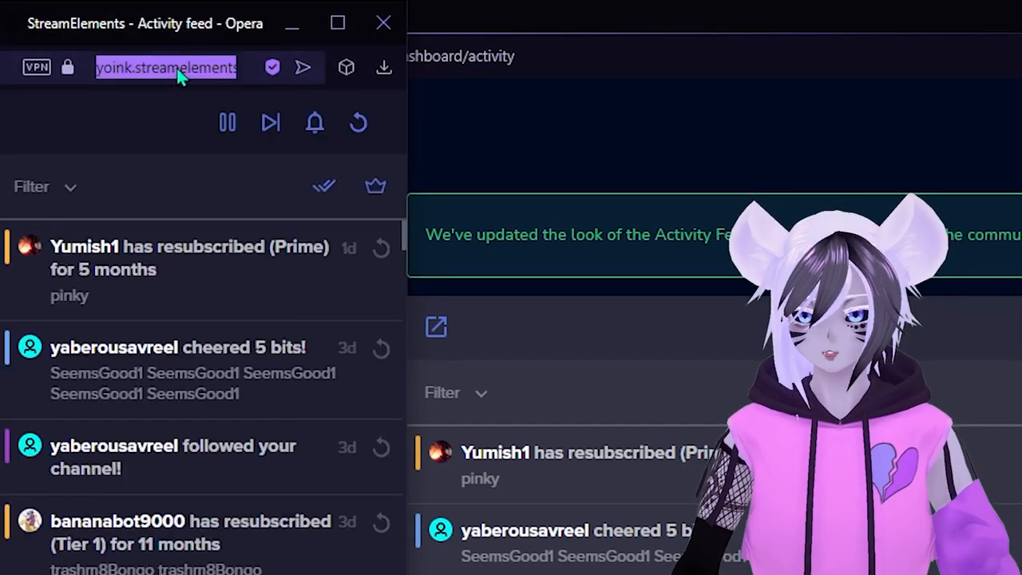
left_click(383, 23)
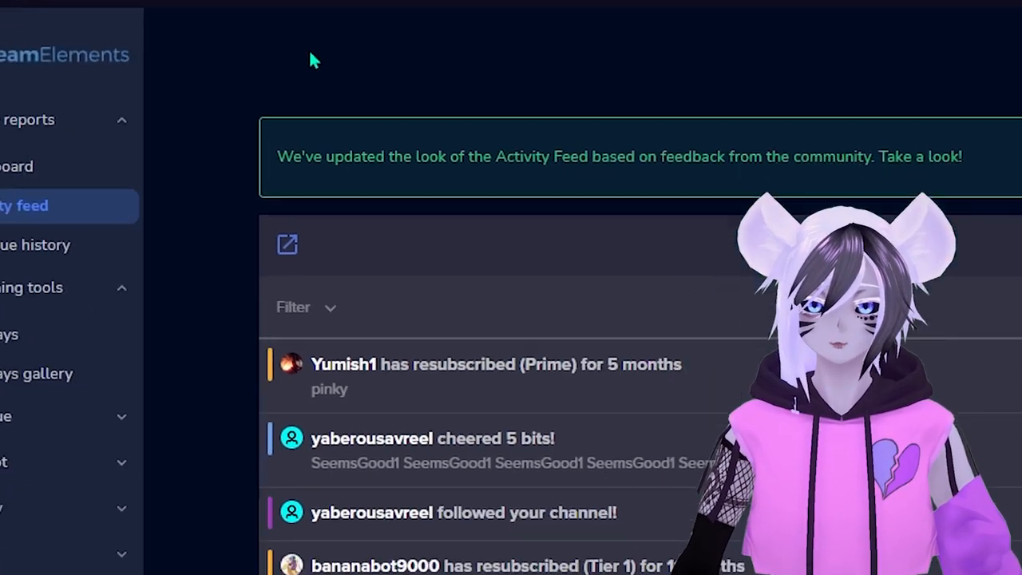
Step: Switch to OBS and add a custom browser dock named "se event" with the copied StreamElements activity feed URL
key("alt+Tab")
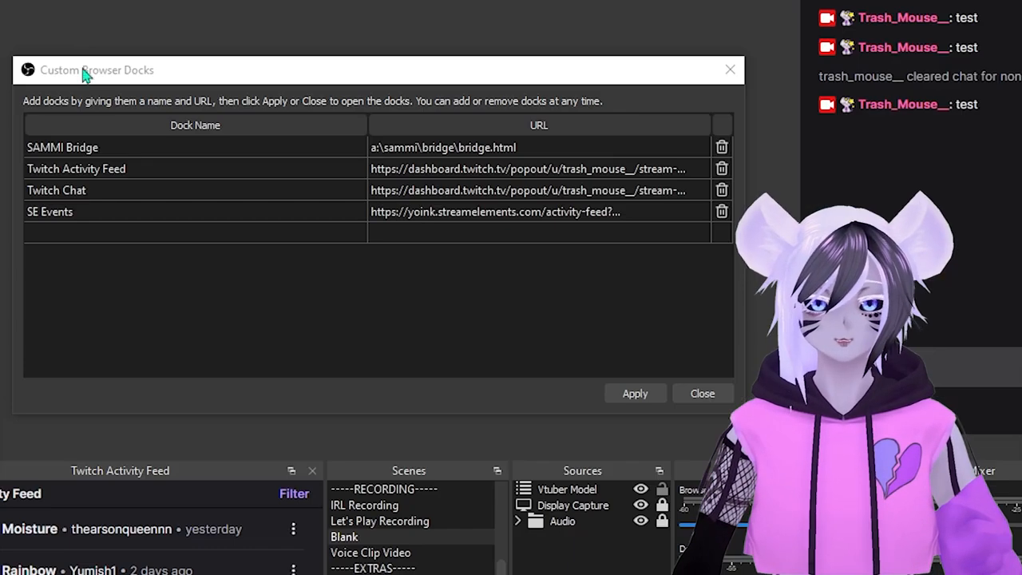
type("se")
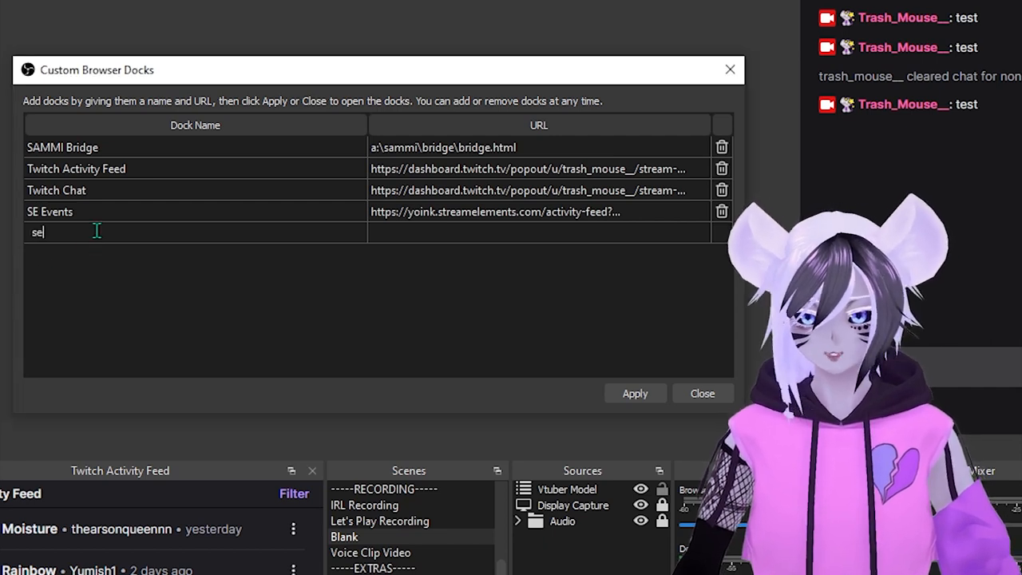
type(" event")
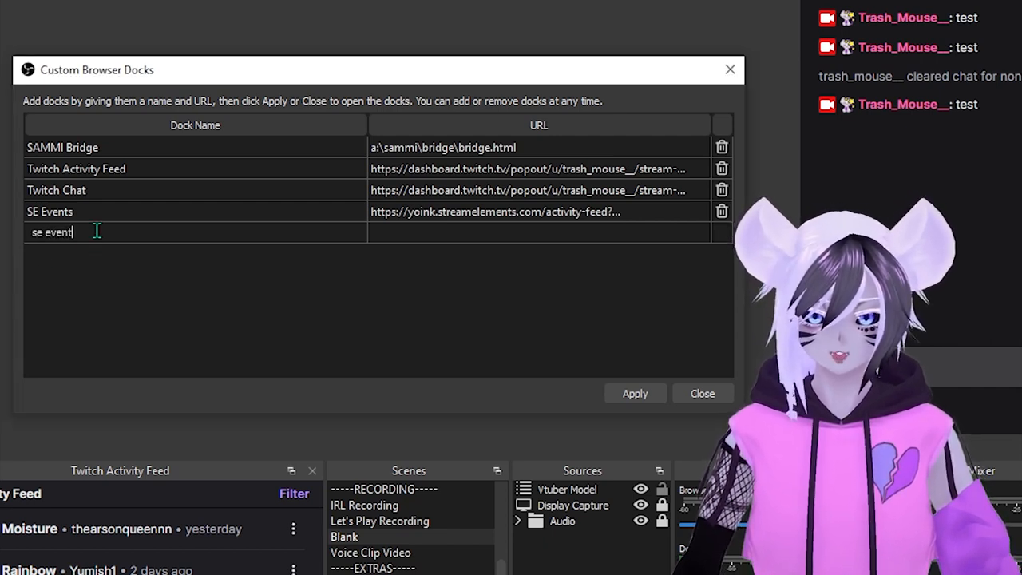
double_click(447, 234)
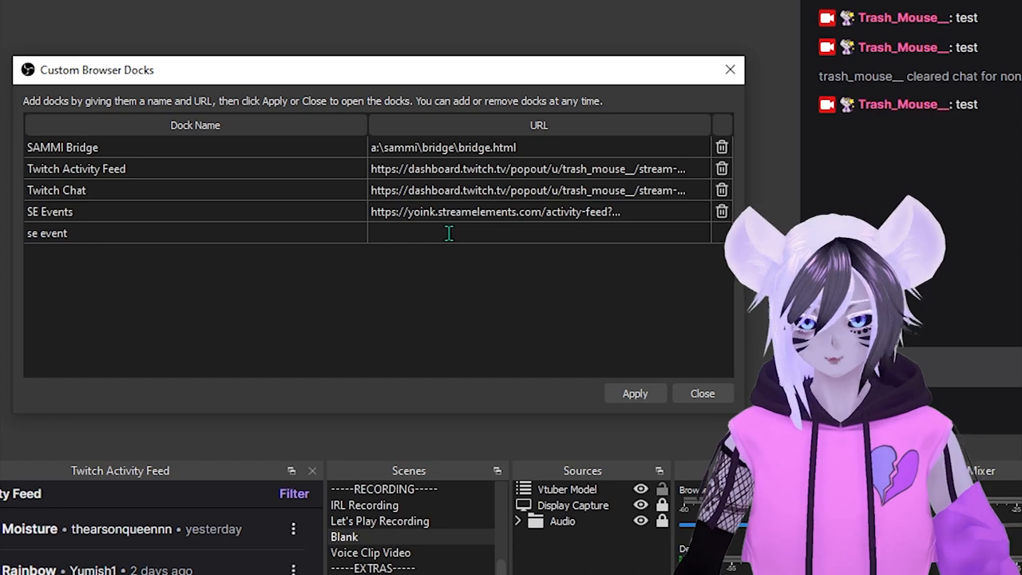
type("https://yoink.streamelements.com/activity-feed?activitiesToolbar=false&popout=true&theme=dark&withSetupWizard=false")
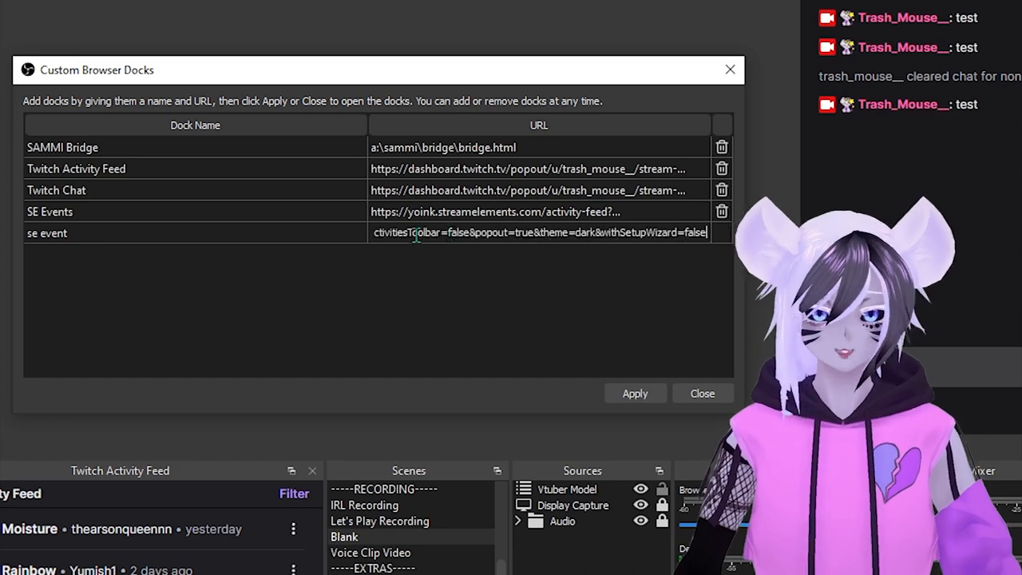
left_click(655, 396)
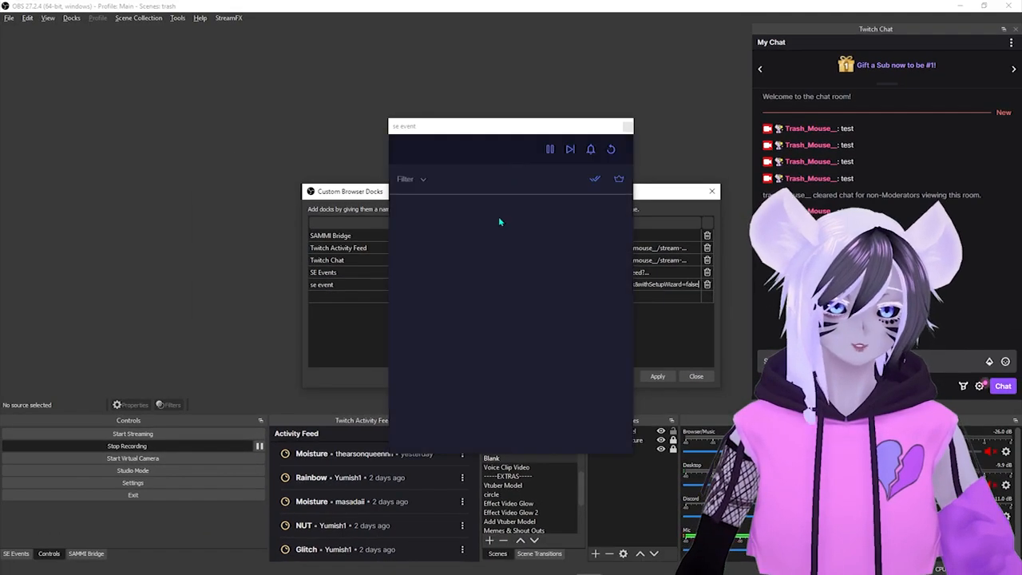
Step: Place the se event dock in the screen's top-right corner and shorten it to about the three newest events
left_click_drag(496, 131, 878, 11)
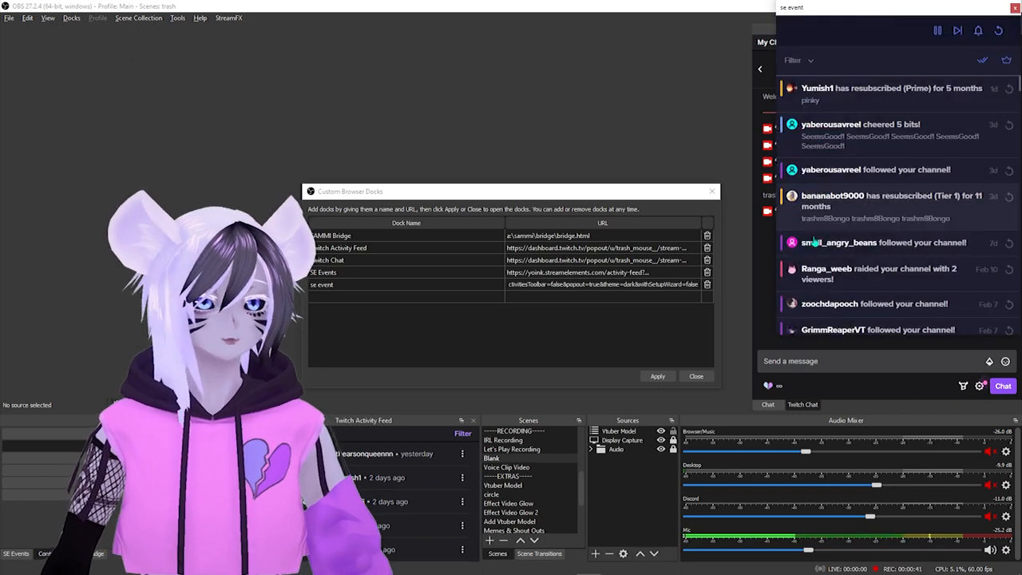
left_click_drag(845, 337, 845, 190)
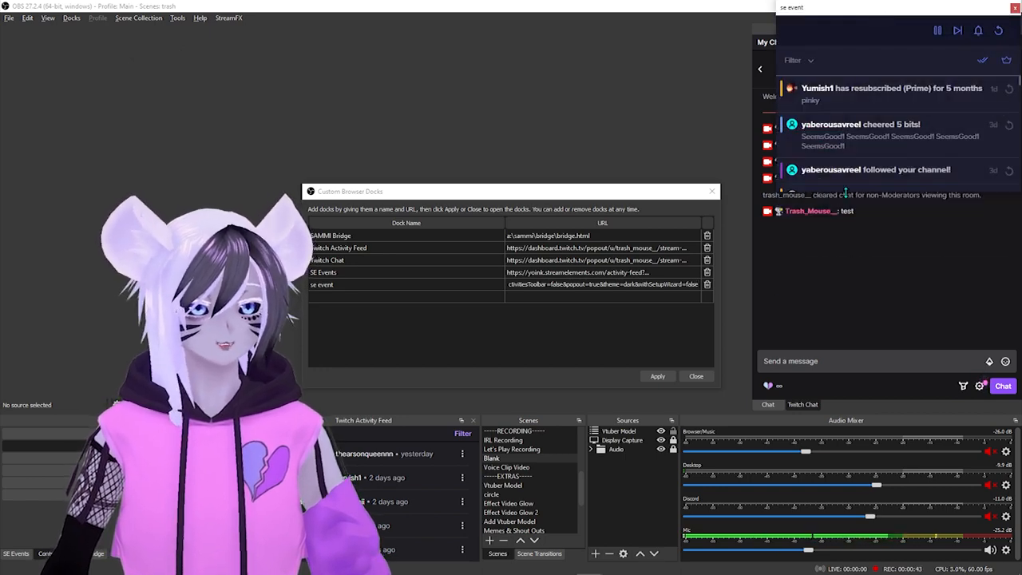